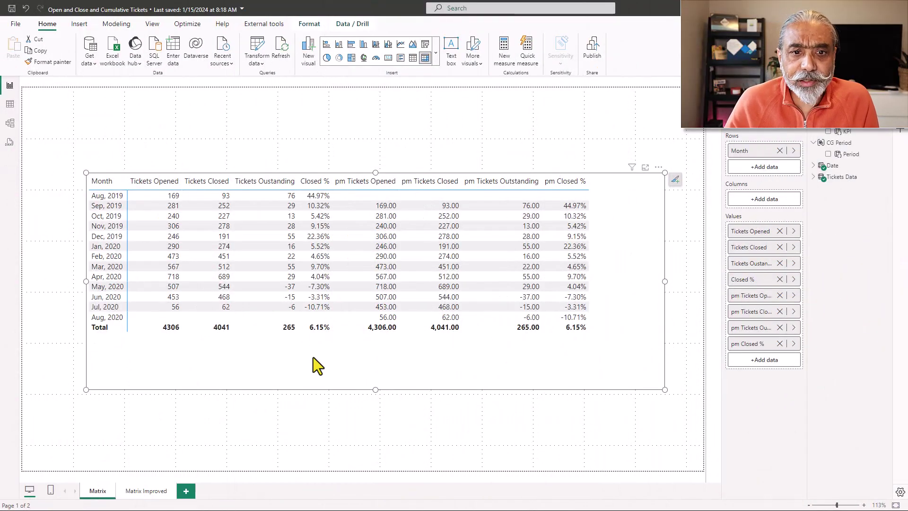
Move the tickets matrix visual up toward the upper edge of the report page
left_click_drag(298, 359, 293, 328)
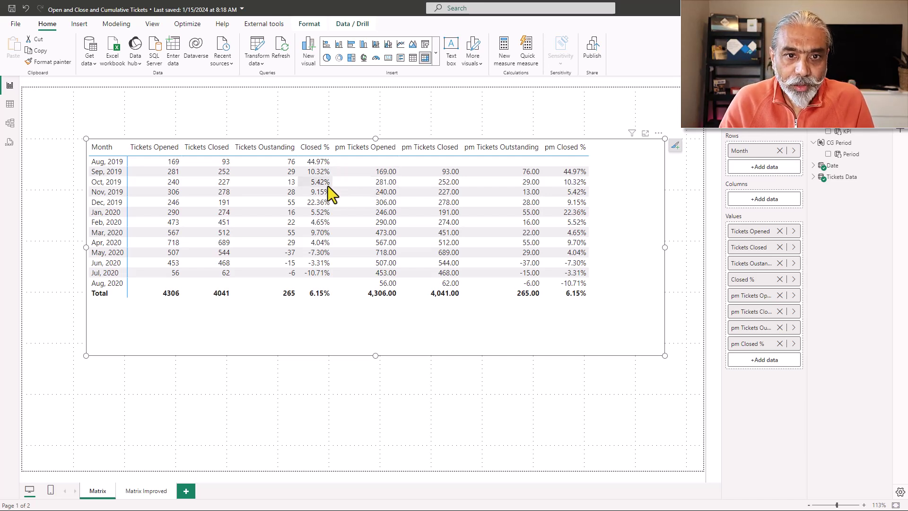
left_click_drag(313, 325, 313, 312)
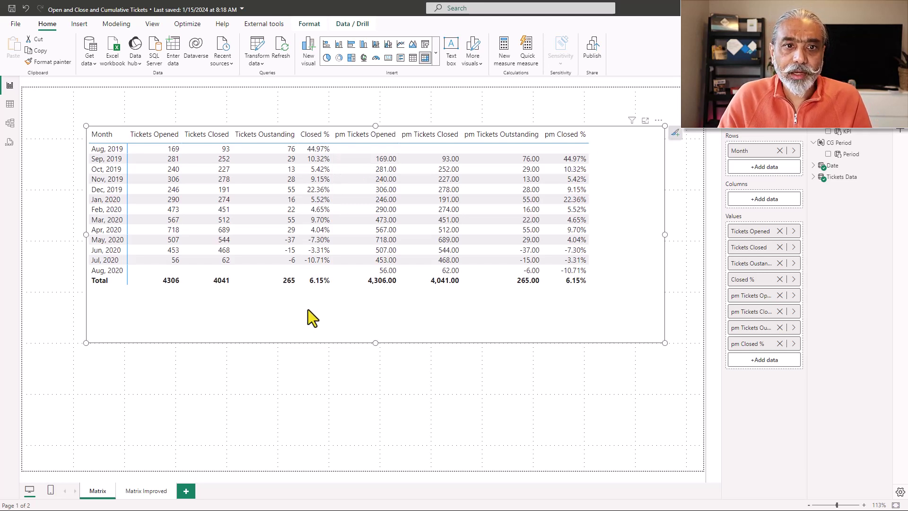
Examine the DAX formulas of the Tickets Opened and Tickets Closed measures in the Tickets Data table and return to the report
left_click(10, 105)
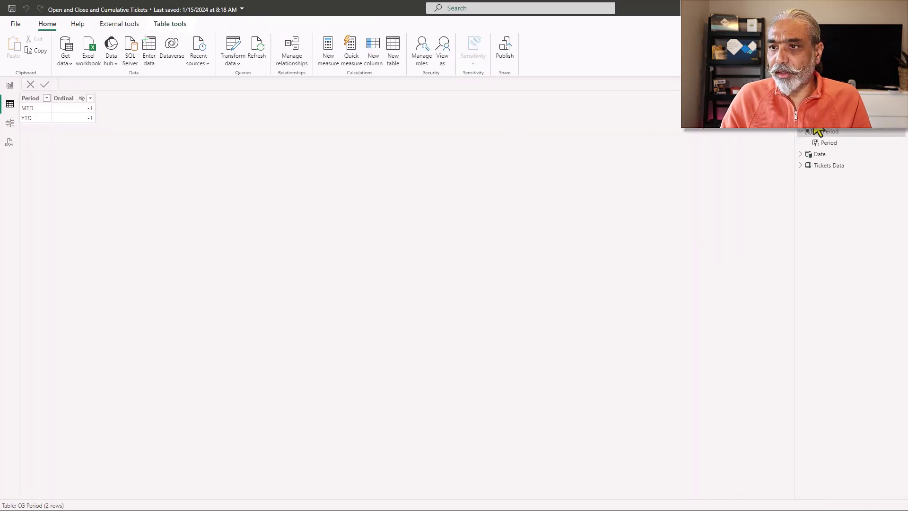
left_click(801, 167)
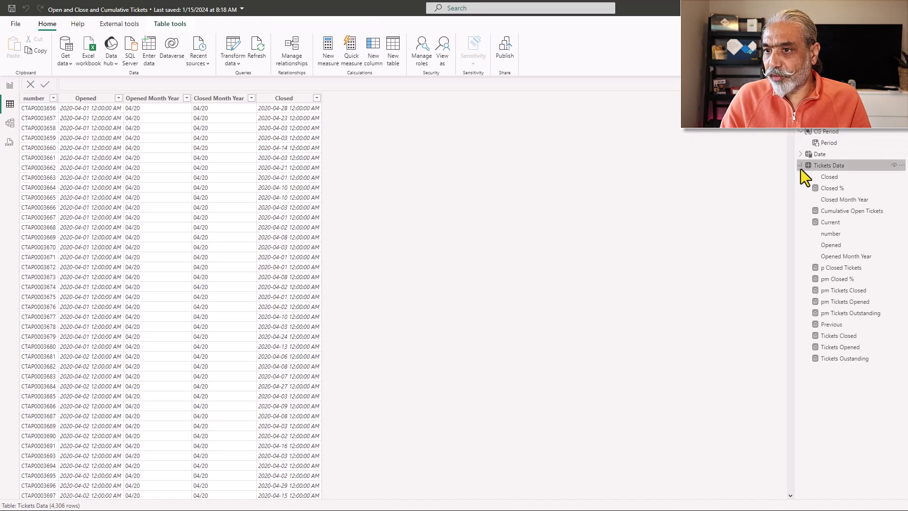
left_click(836, 348)
left_click_drag(171, 85, 227, 97)
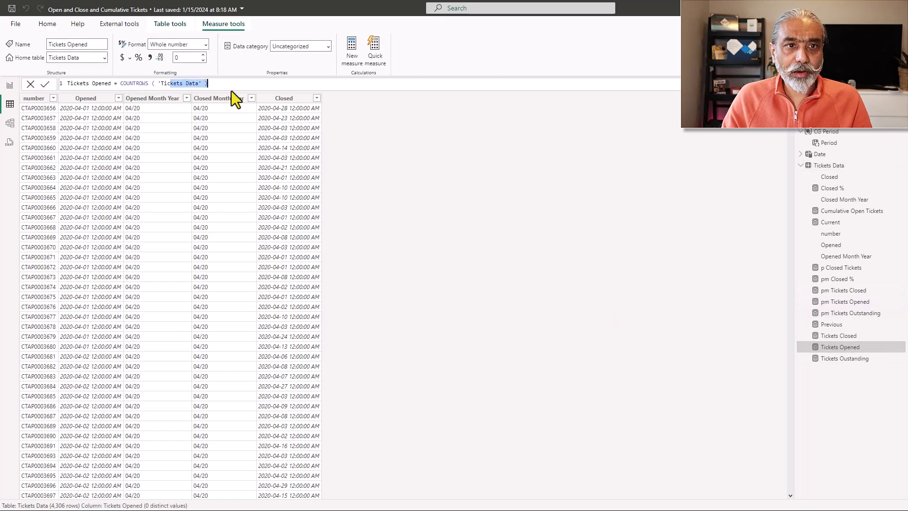
left_click(838, 336)
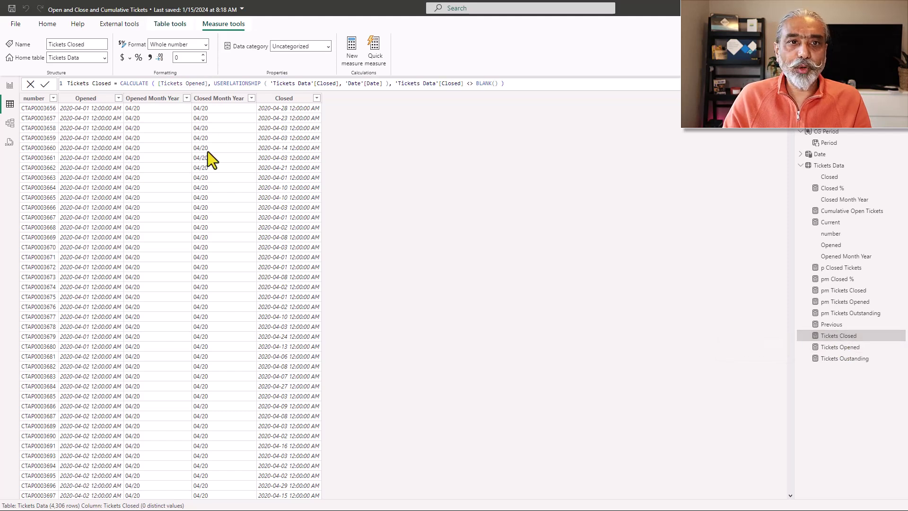
left_click_drag(235, 83, 383, 92)
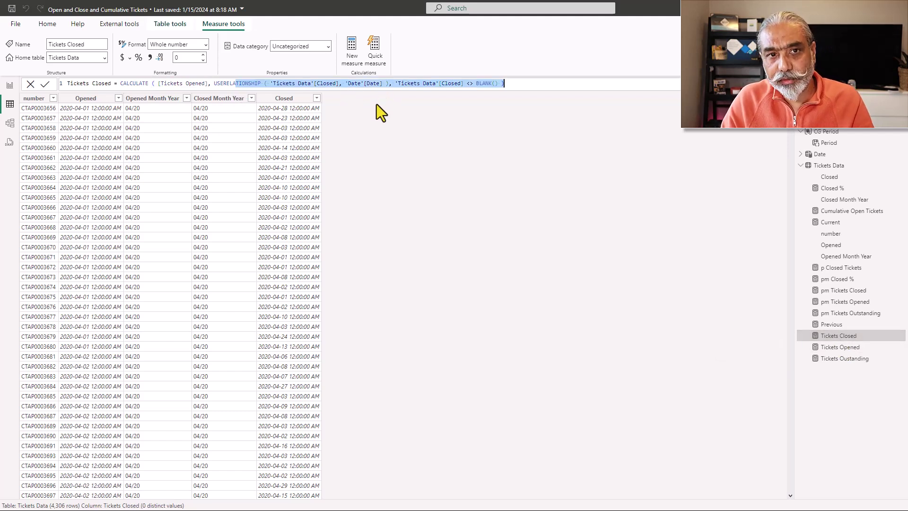
left_click(520, 84)
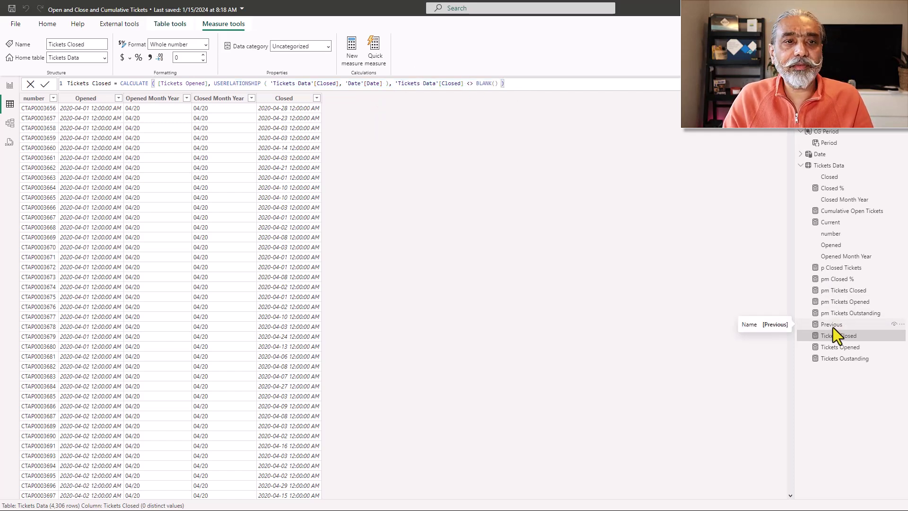
left_click(10, 85)
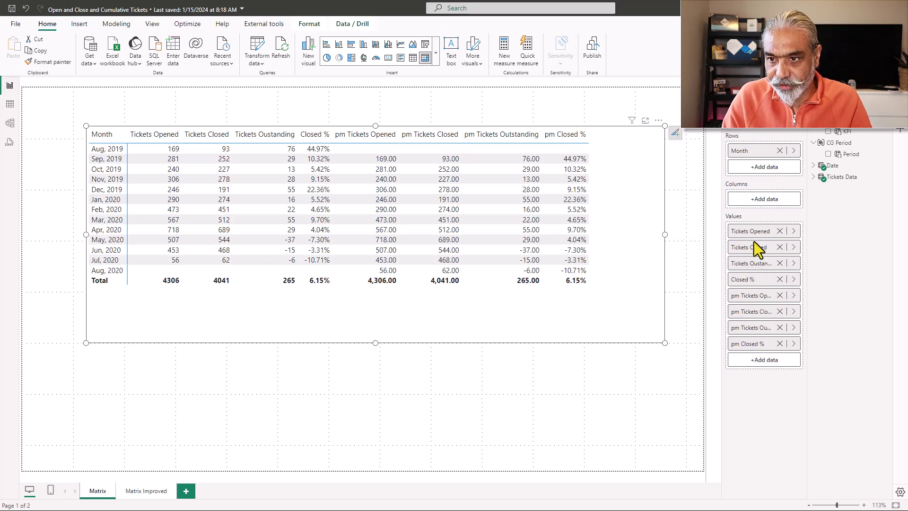
Try a narrower width for the matrix, restore it, and move the visual toward the page's upper-left corner
key("Up")
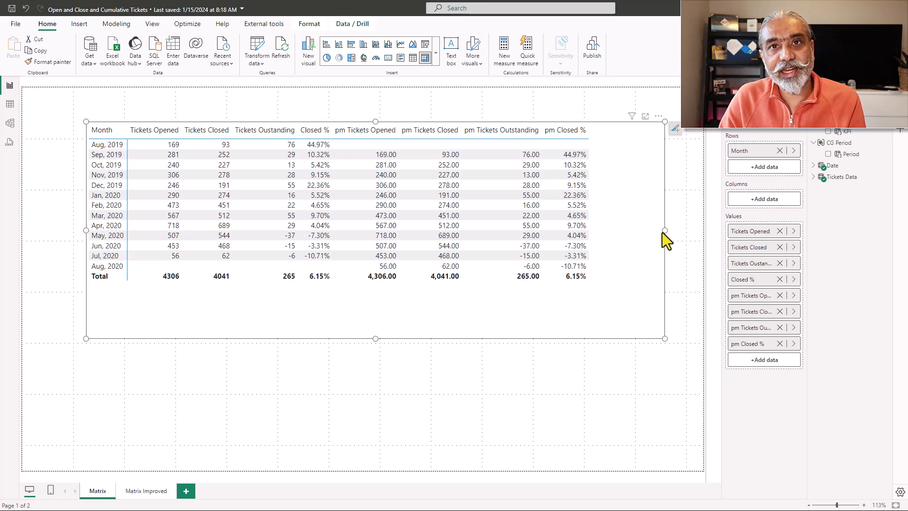
left_click_drag(663, 230, 499, 231)
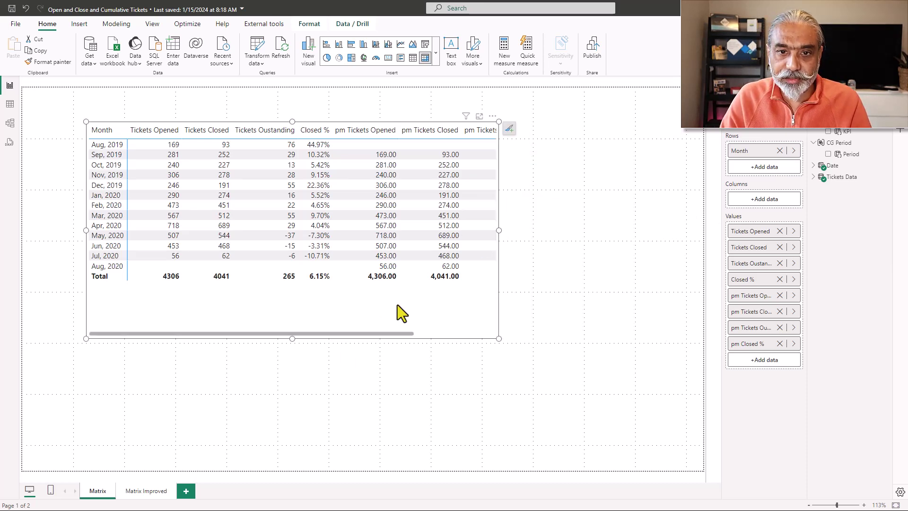
left_click_drag(343, 333, 300, 346)
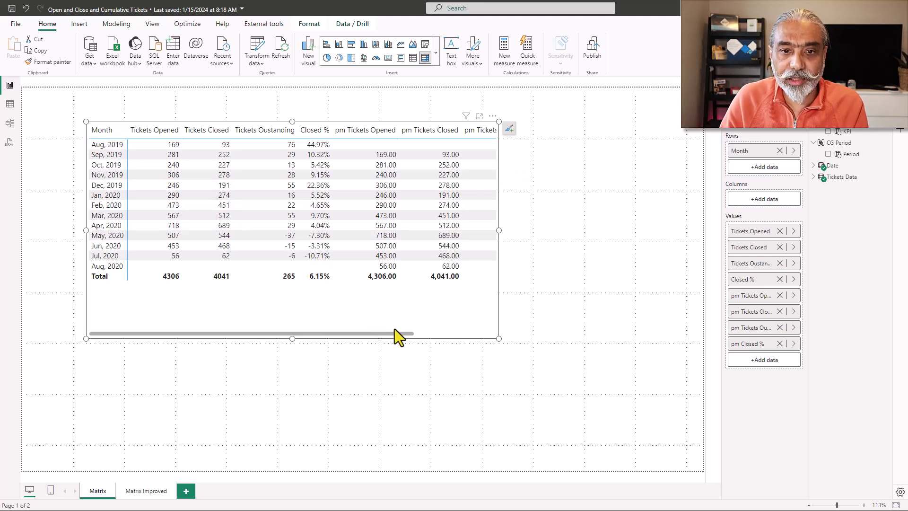
left_click_drag(499, 230, 665, 231)
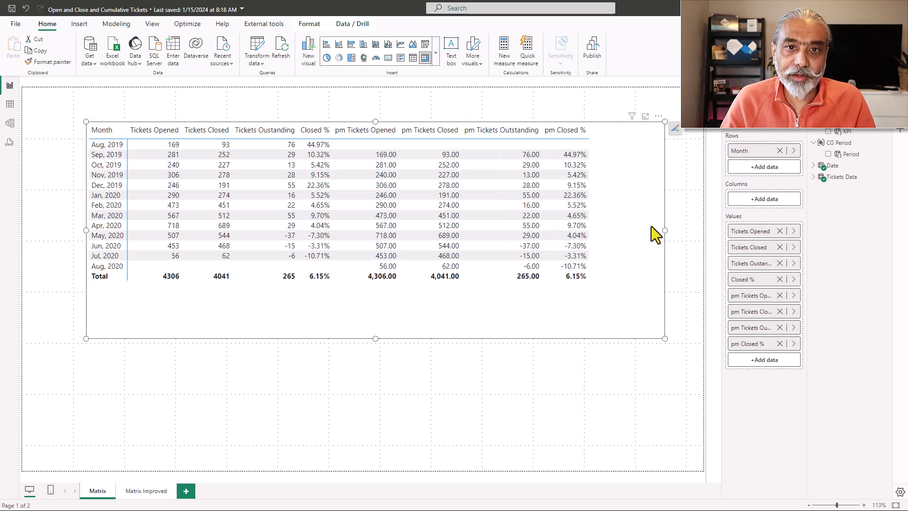
left_click_drag(552, 277, 518, 275)
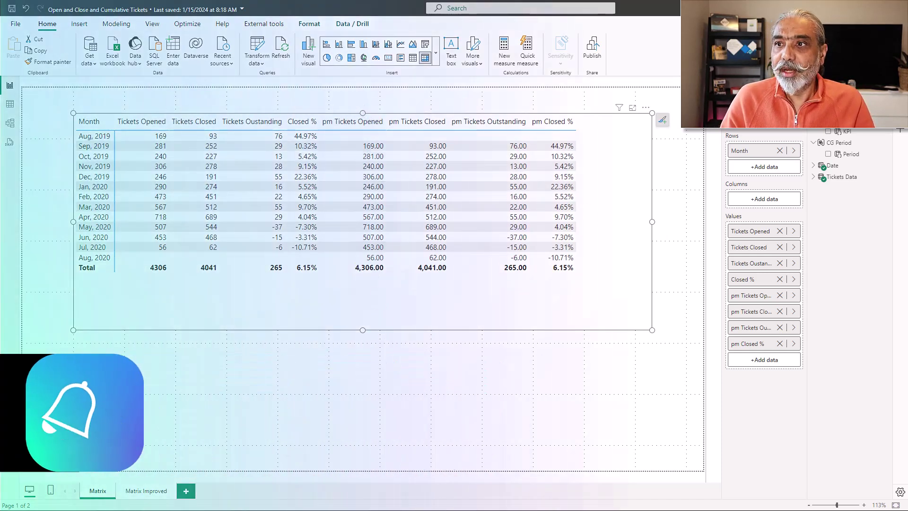
Find the "rows" settings among the matrix's formatting options and turn on Switch values to rows
left_click(702, 133)
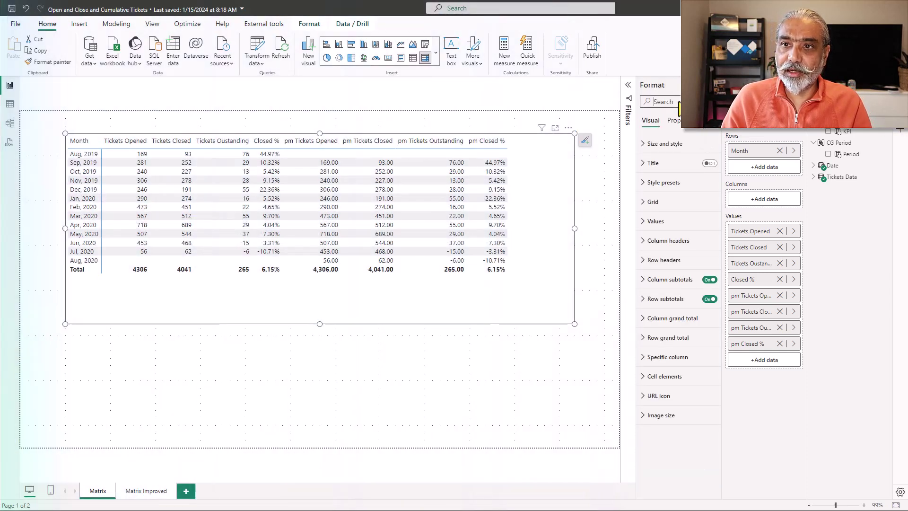
type("show")
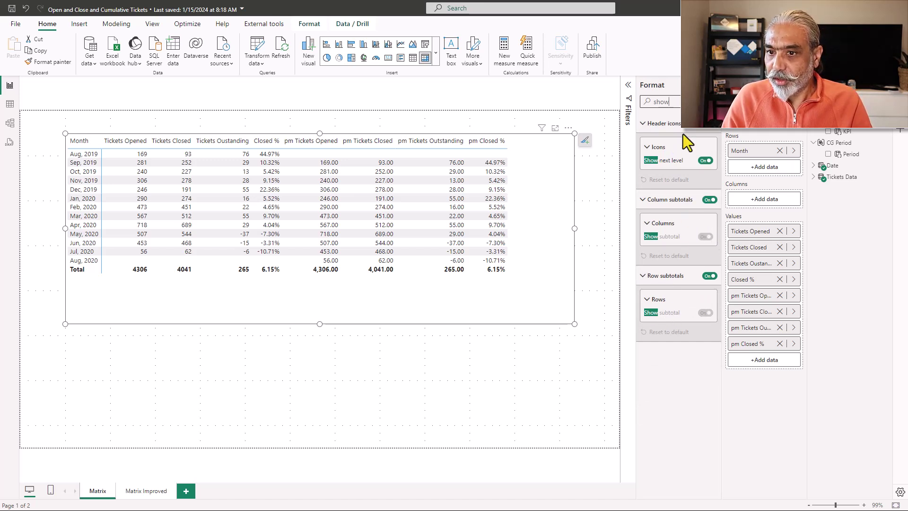
key("ctrl+a")
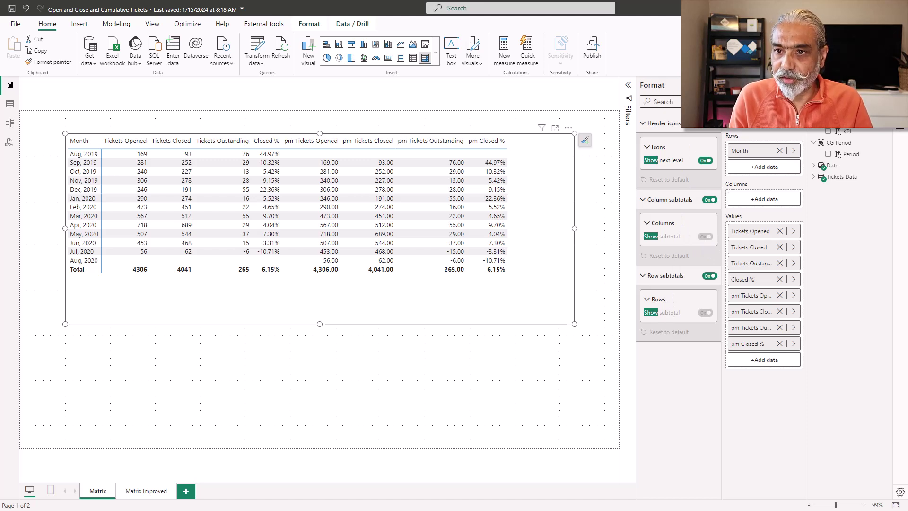
key("BackSpace")
type("rpws")
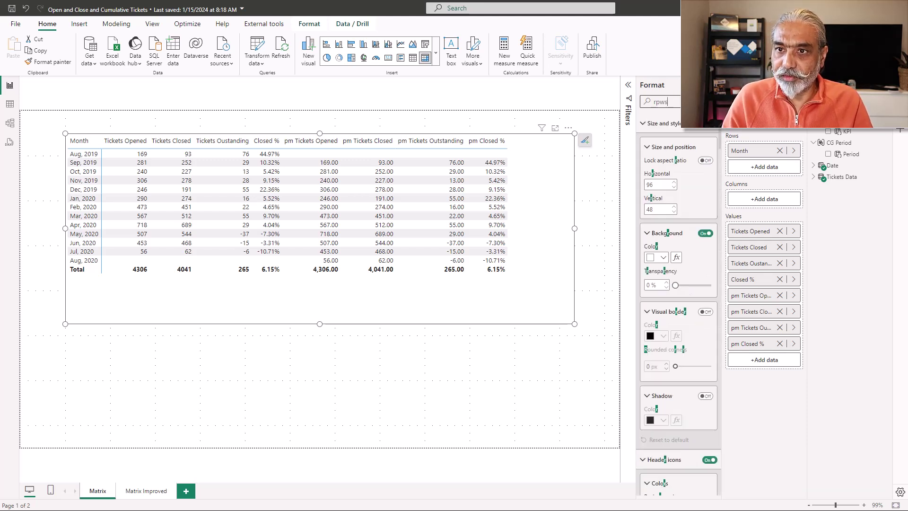
key("BackSpace")
key("BackSpace")
key("BackSpace")
type("o")
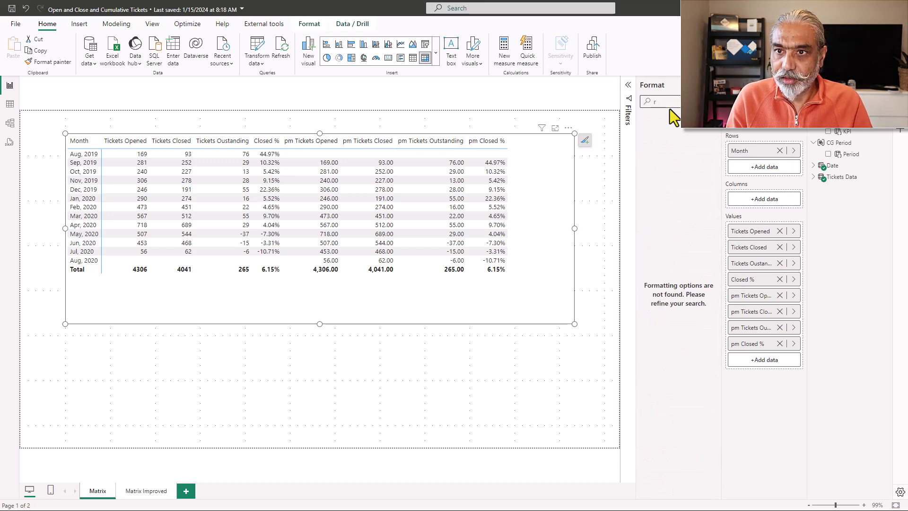
type("ws")
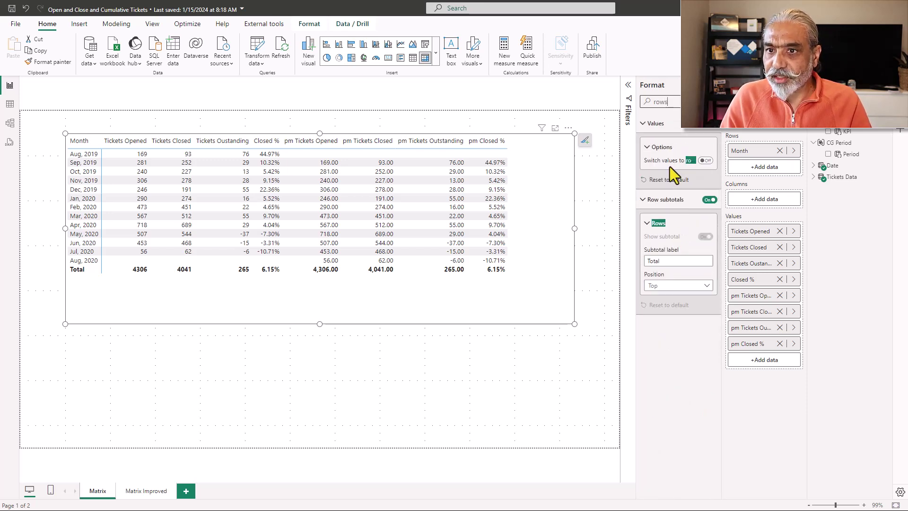
left_click(706, 161)
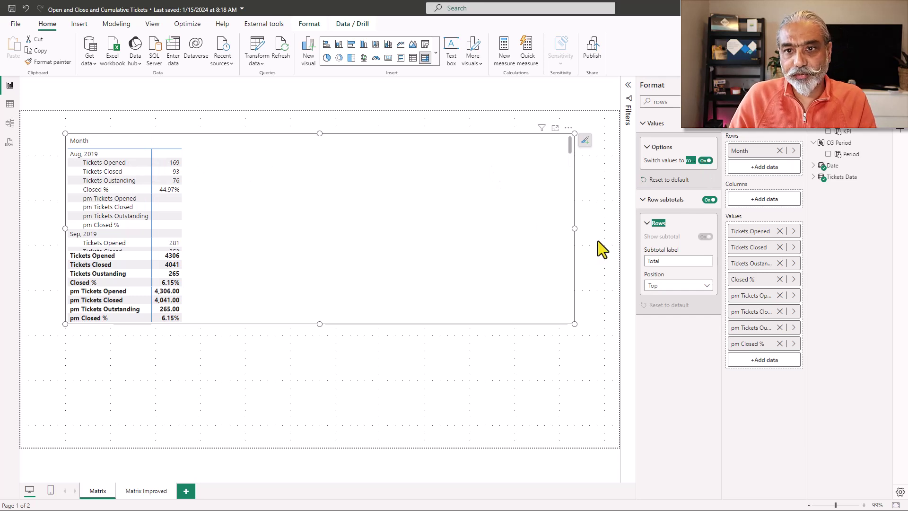
Narrow the matrix to review its row-based layout, widen it again and shift it toward the middle of the page
left_click_drag(575, 229, 221, 234)
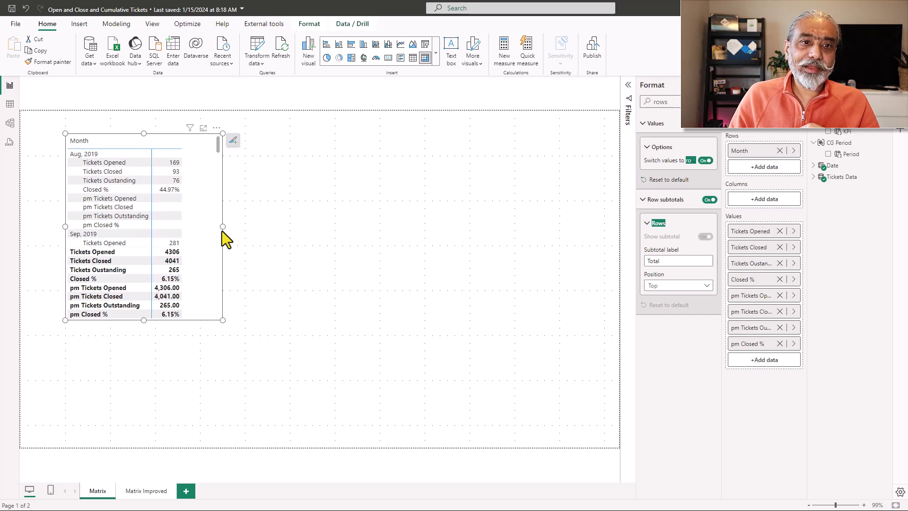
scroll(194, 245, "down", 2)
scroll(192, 245, "up", 2)
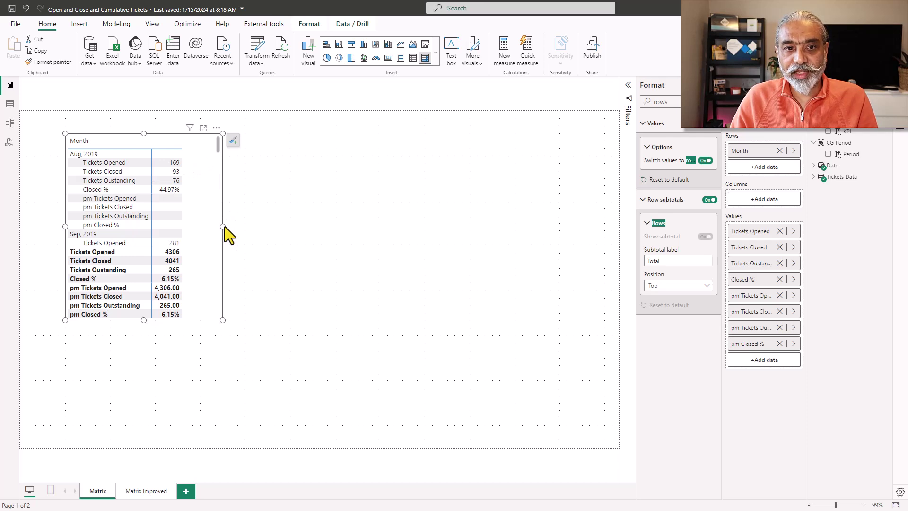
left_click_drag(222, 226, 357, 226)
left_click_drag(309, 188, 337, 189)
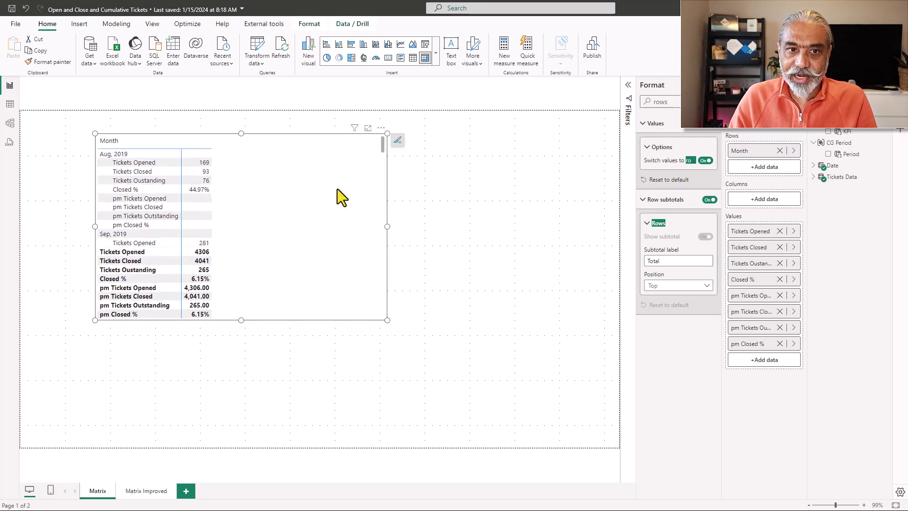
Turn off Switch values to rows and widen the matrix back at the page's upper left to fit all measure columns
left_click(705, 161)
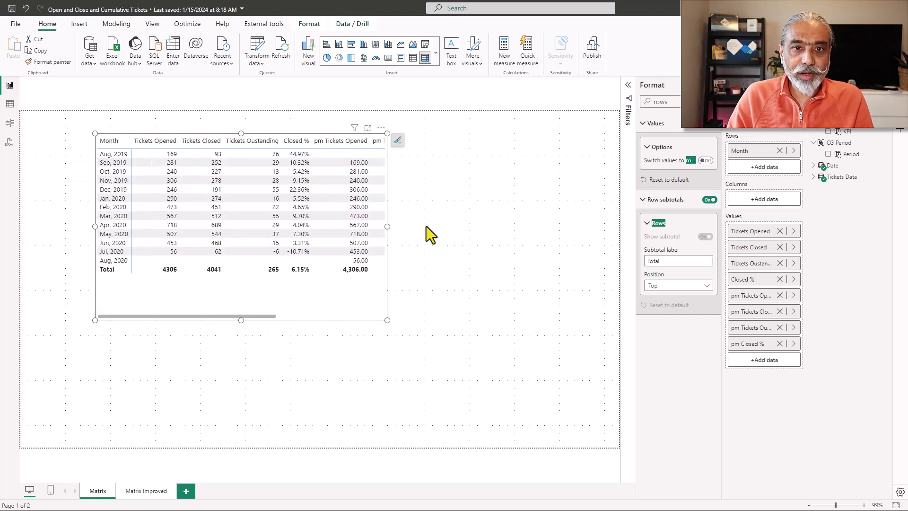
left_click_drag(387, 228, 580, 229)
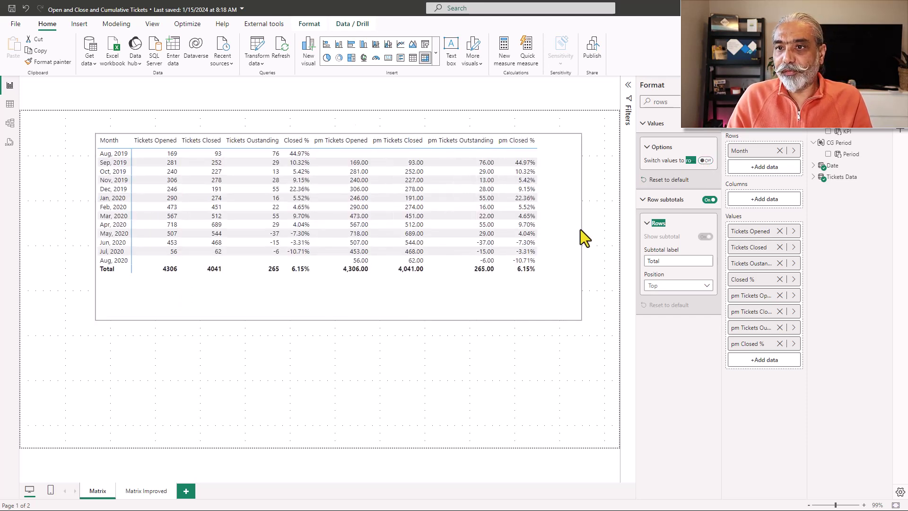
left_click_drag(487, 304, 458, 305)
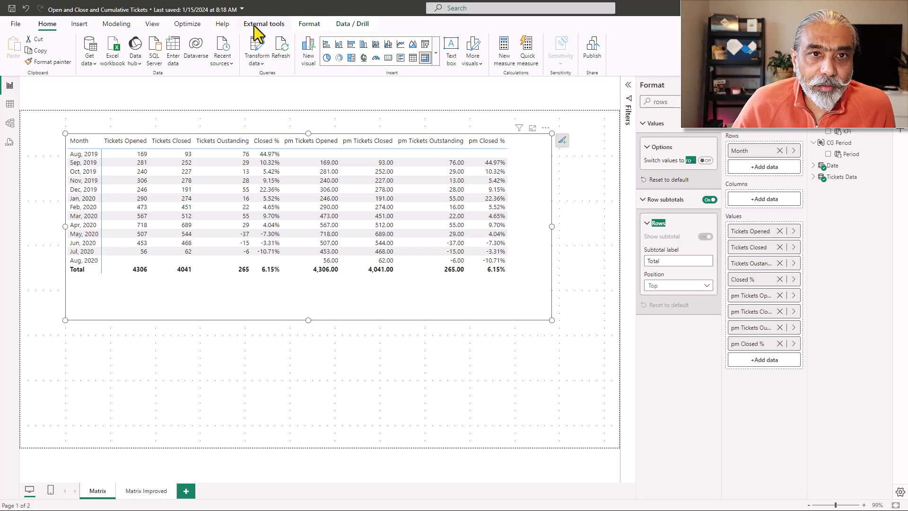
Examine the formulas of the Current and Previous measures in the Tickets Data table
left_click(366, 327)
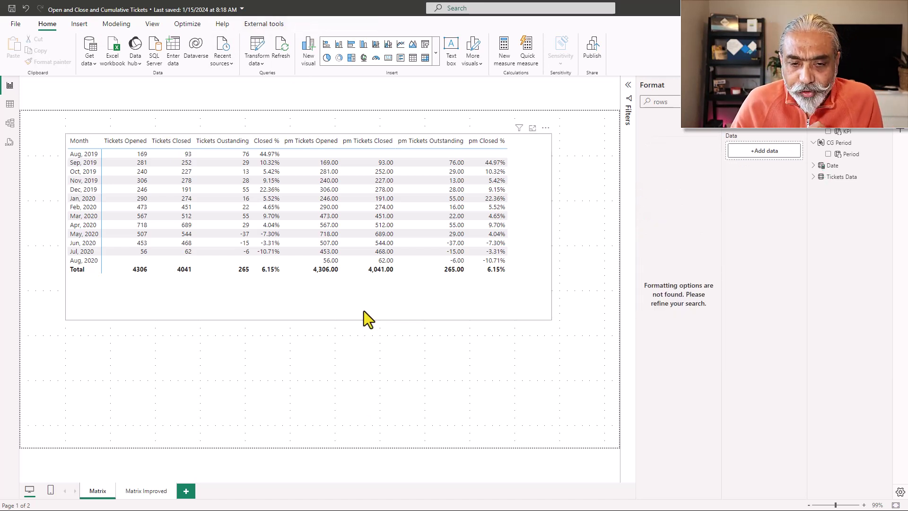
left_click(364, 311)
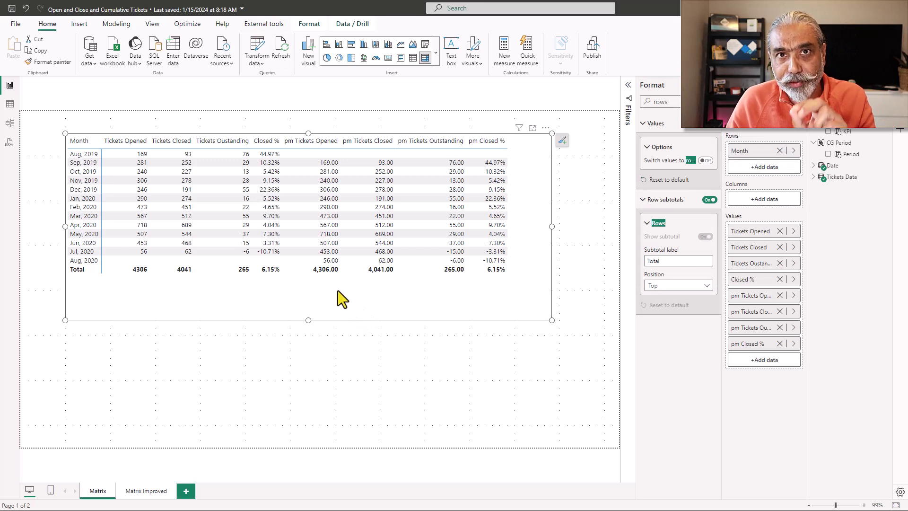
left_click(811, 178)
left_click_drag(807, 195, 725, 192)
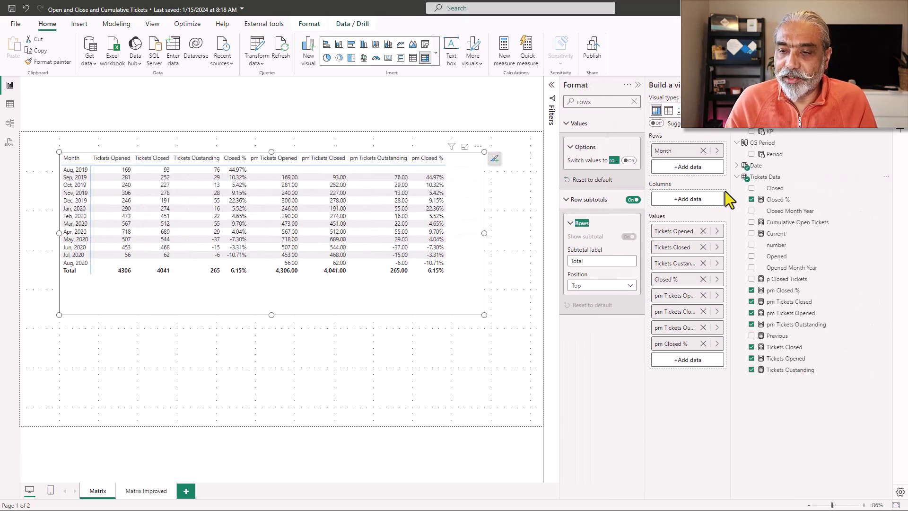
left_click(777, 235)
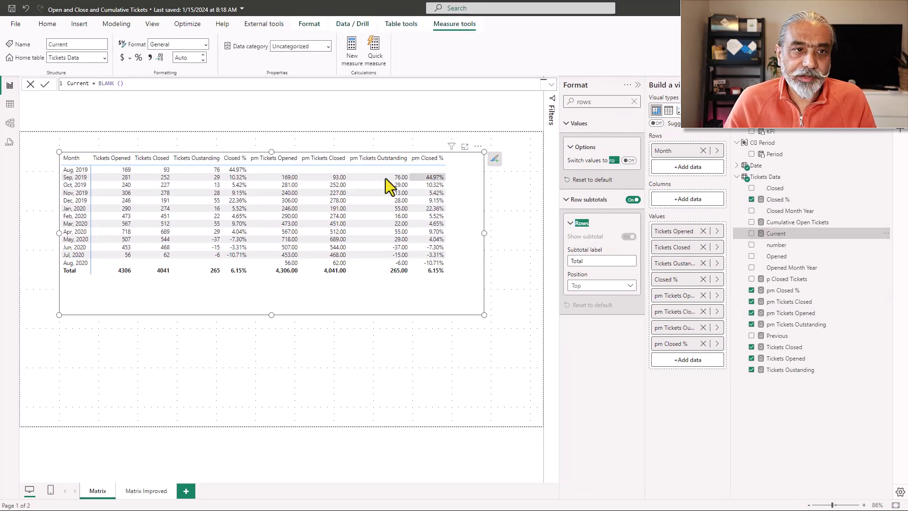
left_click_drag(97, 83, 164, 81)
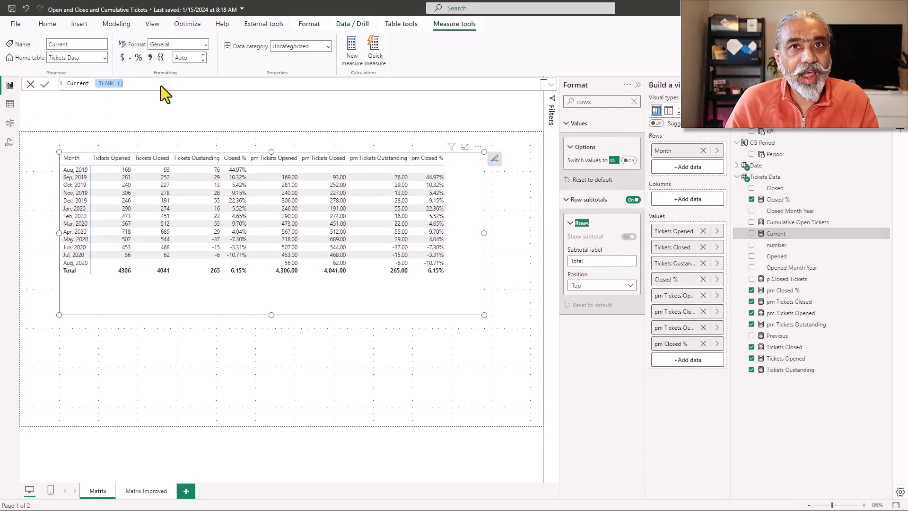
left_click(143, 90)
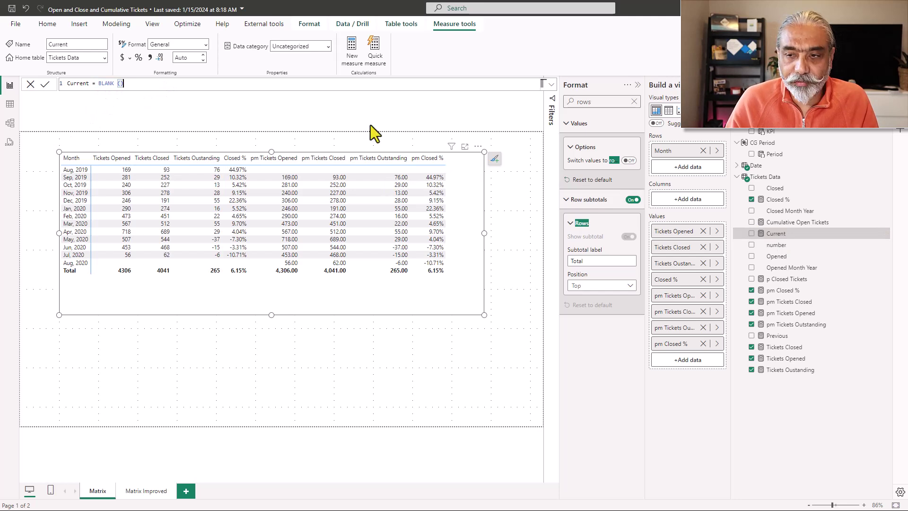
left_click(776, 336)
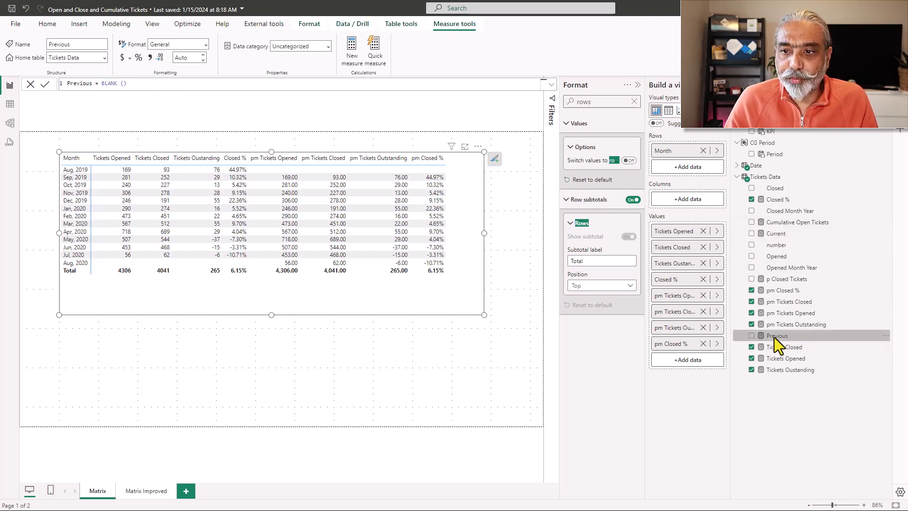
left_click_drag(80, 85, 185, 87)
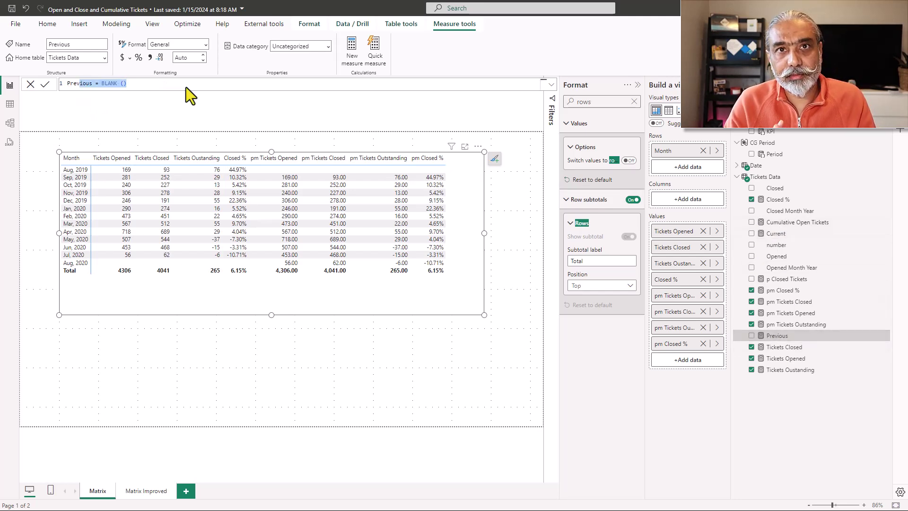
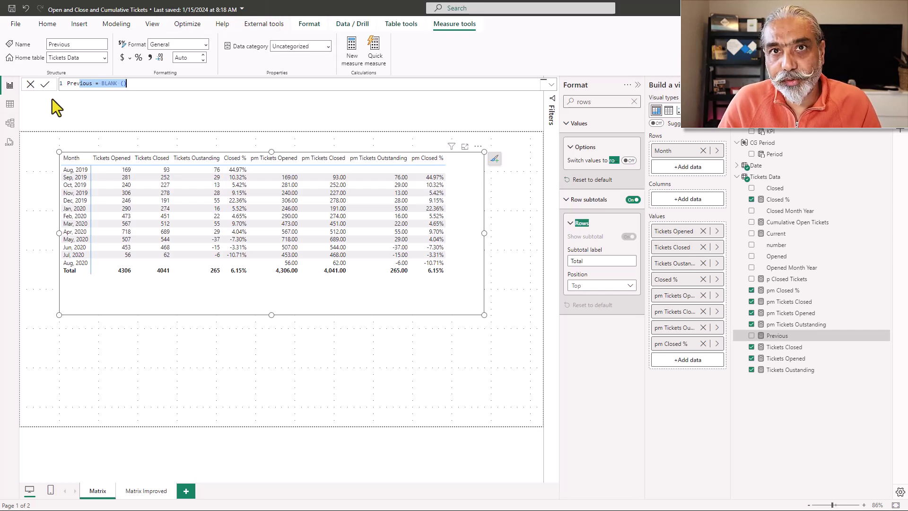
Review the semantic model's object list, including its calculation groups, in Model view and return to the report
left_click(10, 124)
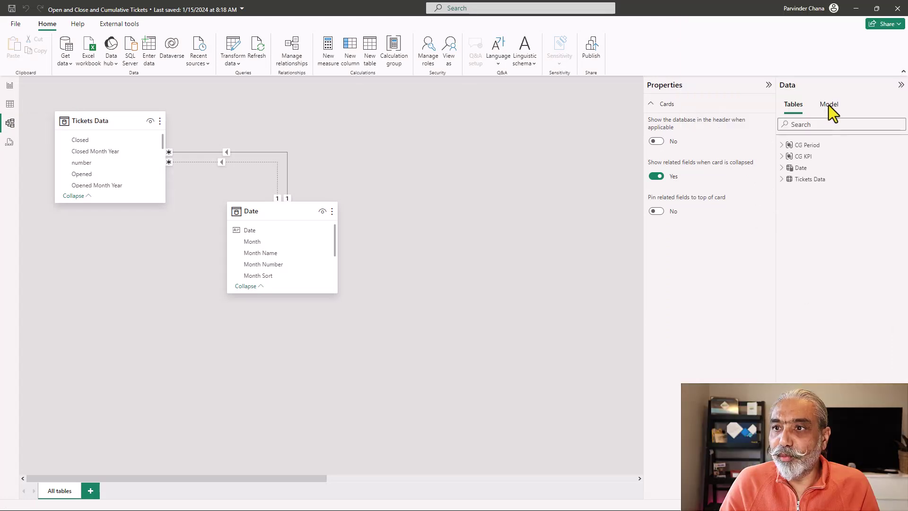
left_click(828, 105)
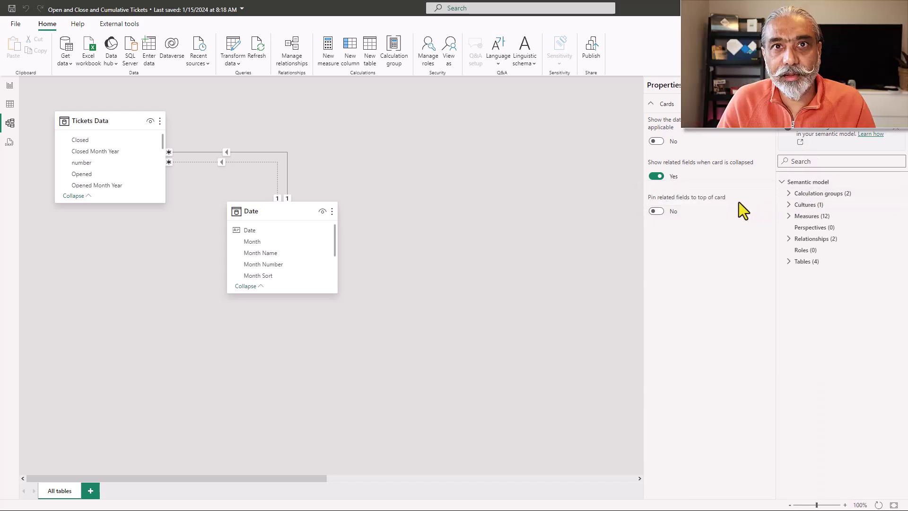
left_click(15, 89)
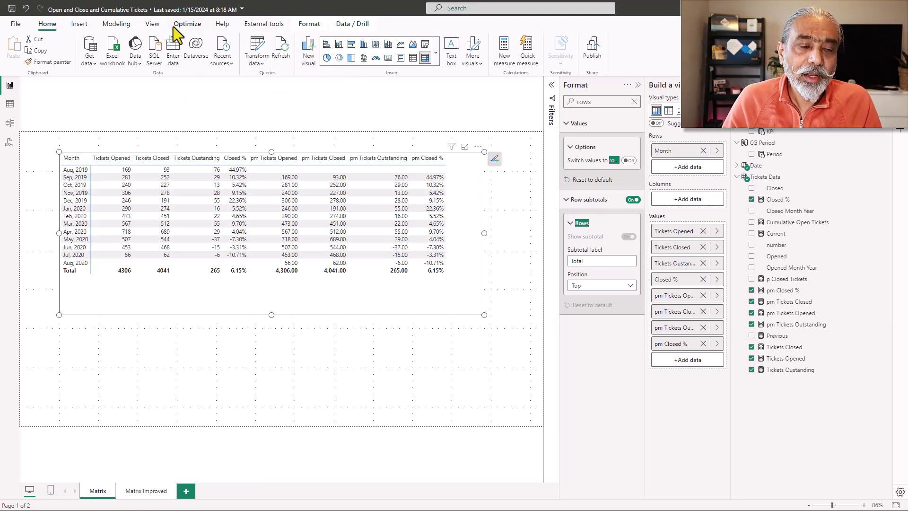
Open the model in a maximized Tabular Editor and expand the CG KPI calculation group down to its calculation items
left_click(264, 24)
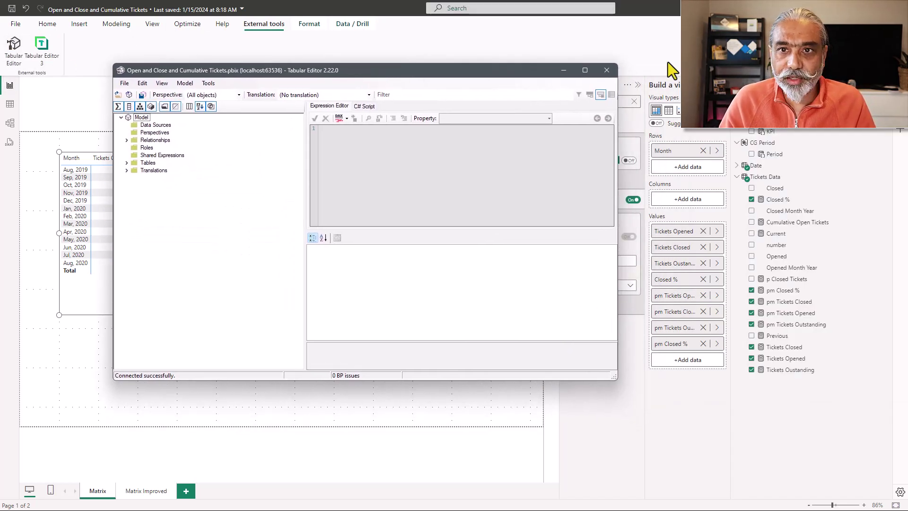
left_click(585, 70)
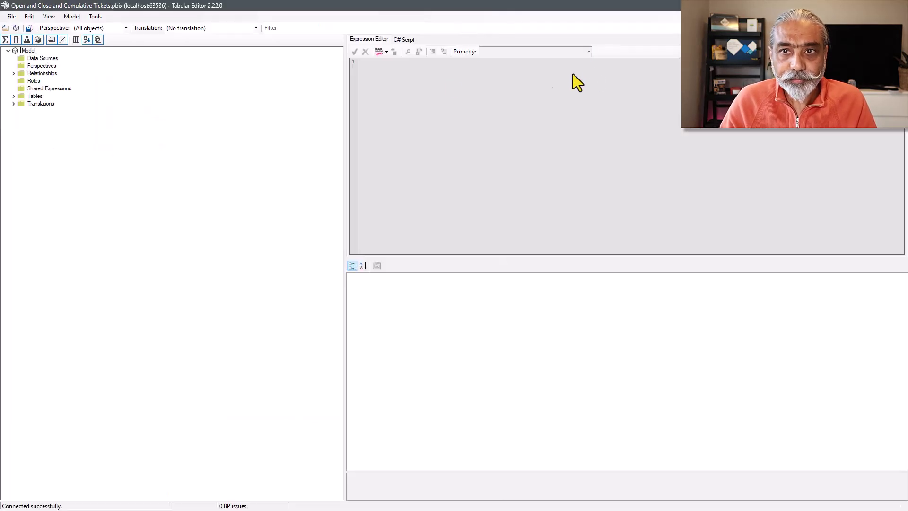
left_click(13, 96)
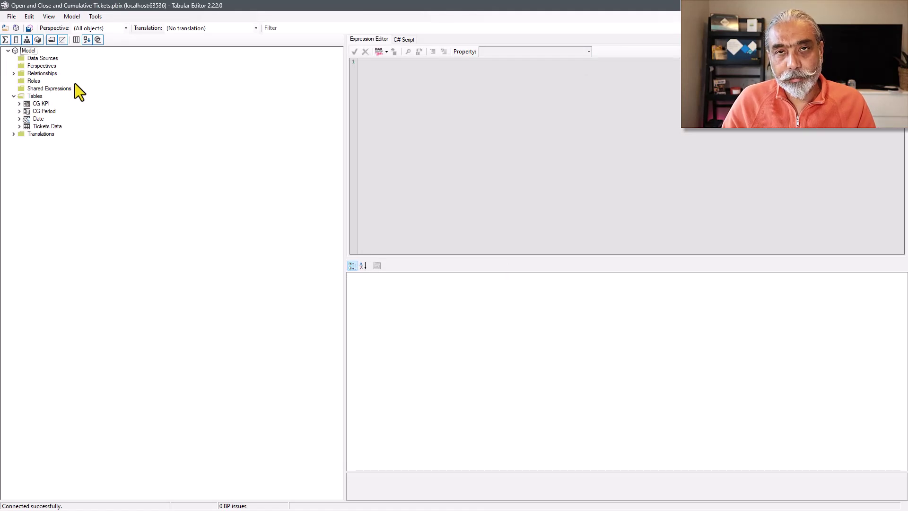
left_click(19, 104)
left_click(25, 110)
left_click(44, 105)
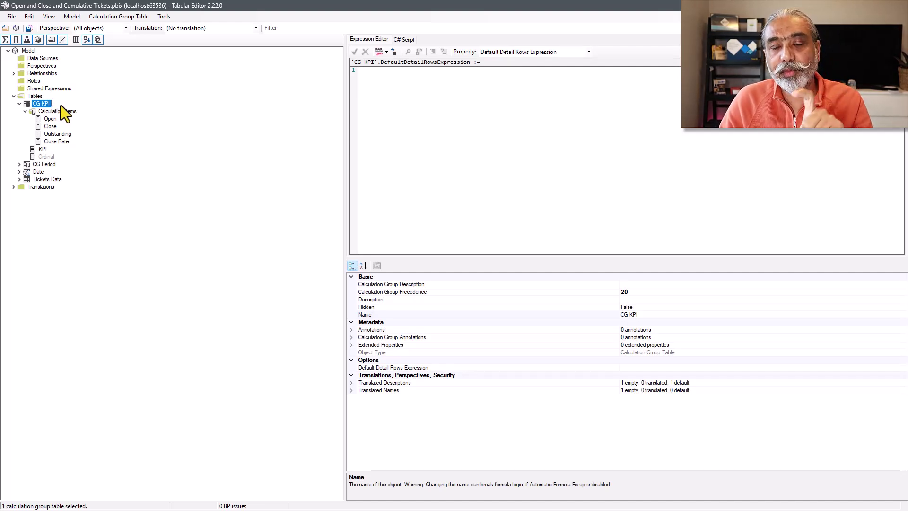
left_click_drag(269, 9, 508, 146)
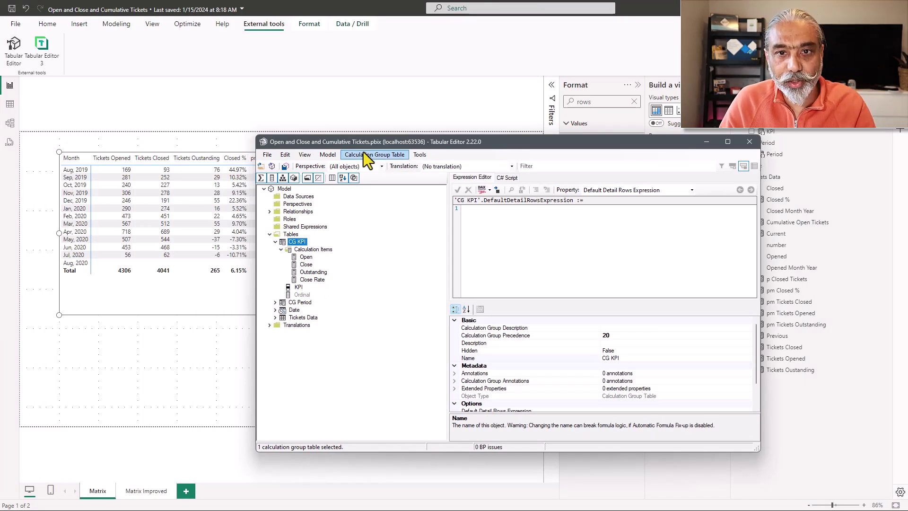
left_click_drag(387, 144, 265, 80)
left_click(599, 81)
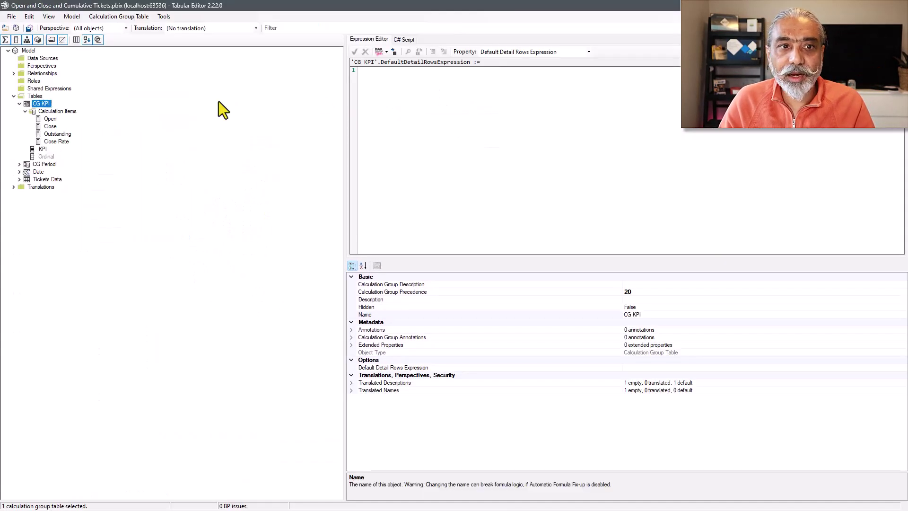
Examine the KPI column and the expression of the Open calculation item in CG KPI, with the expression area widened
left_click(52, 119)
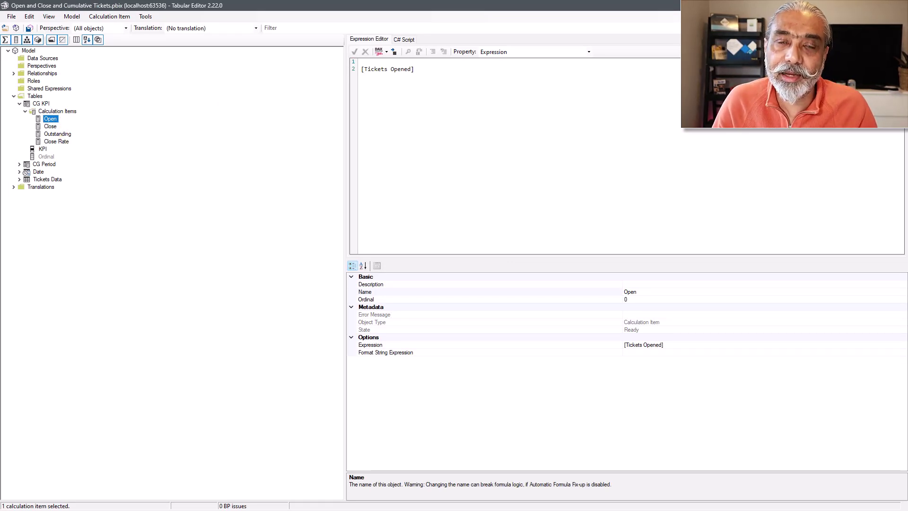
left_click(43, 103)
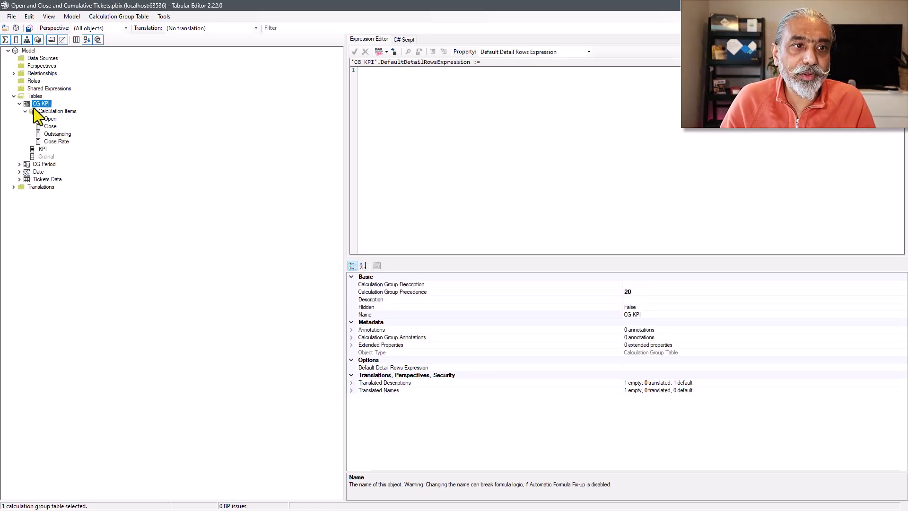
left_click(39, 149)
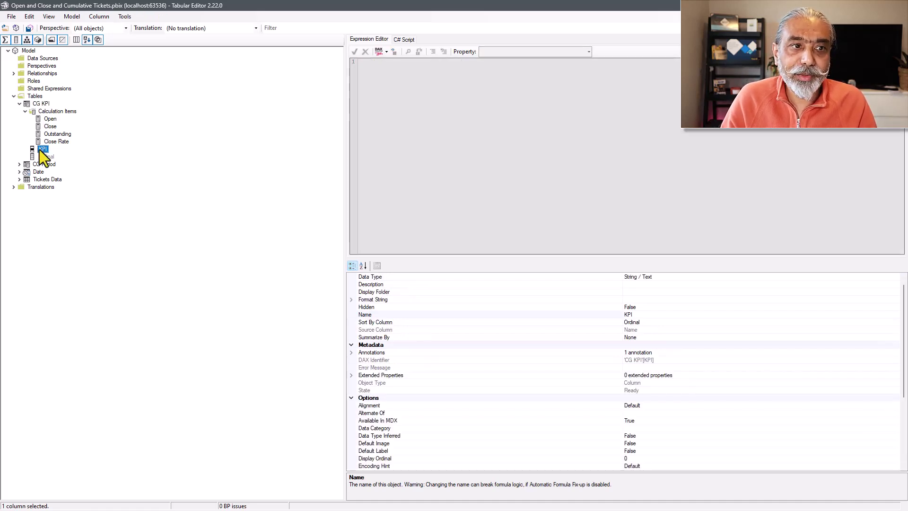
left_click(51, 120)
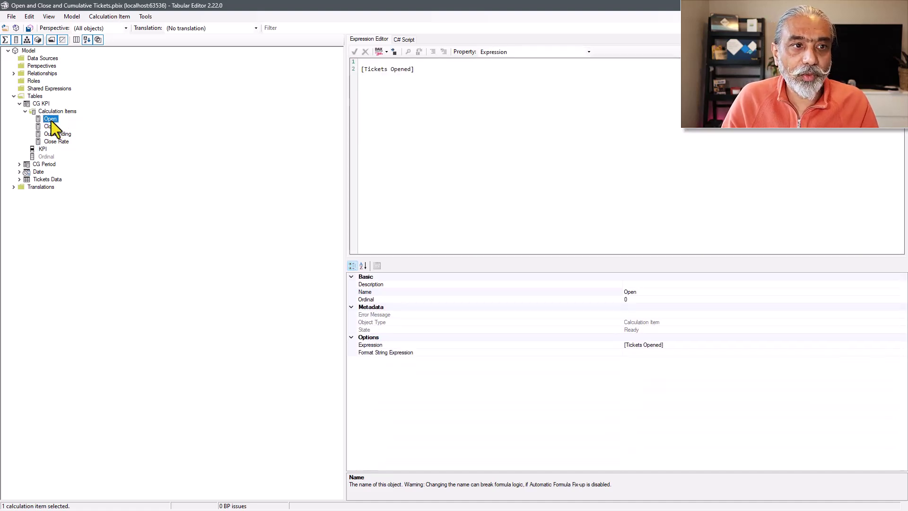
left_click_drag(345, 94, 225, 105)
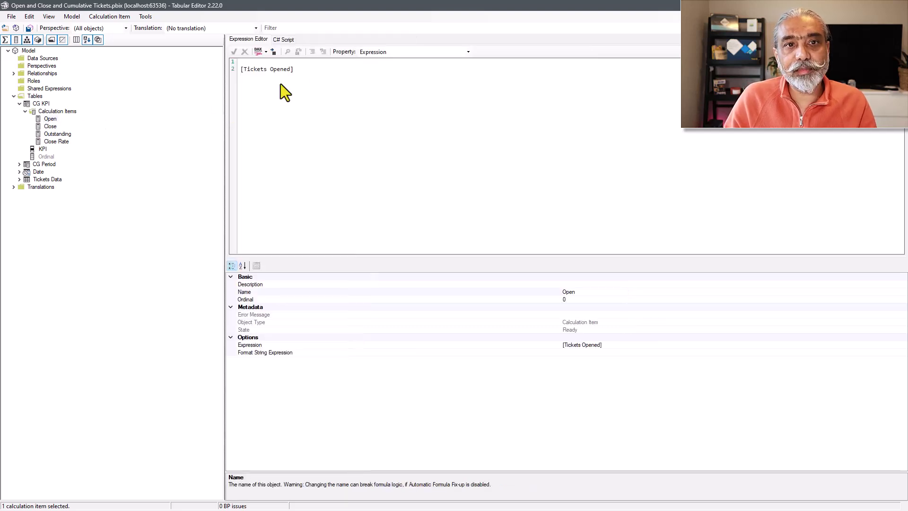
left_click_drag(277, 87, 219, 79)
left_click(55, 118)
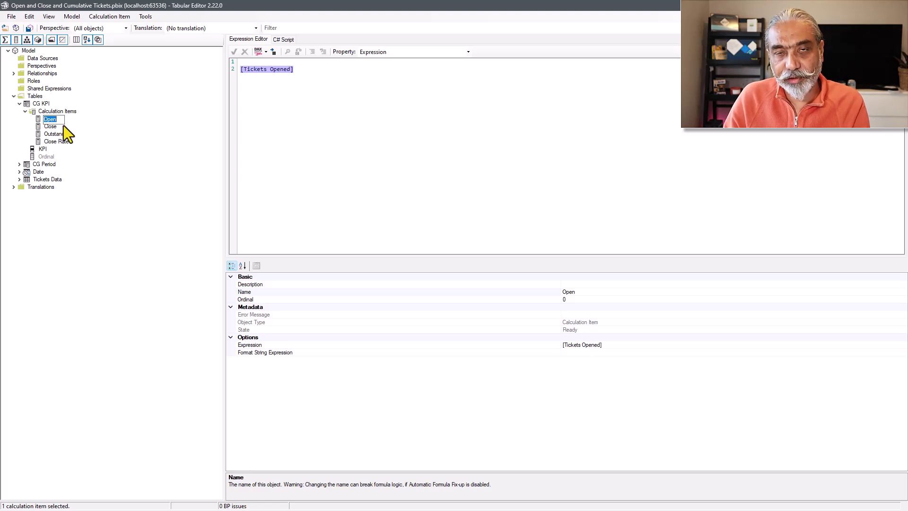
left_click(279, 105)
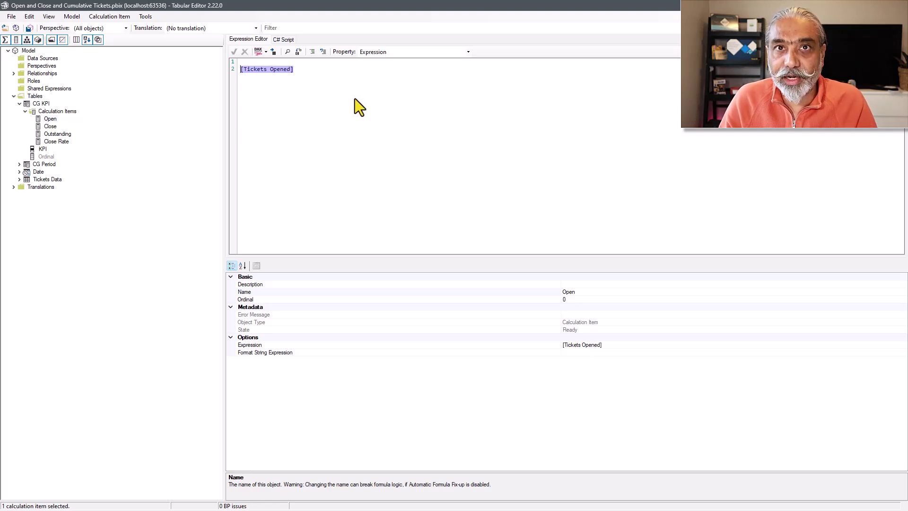
Compare the expressions of the Close, Outstanding and Close Rate calculation items in CG KPI with that of Open
left_click(51, 126)
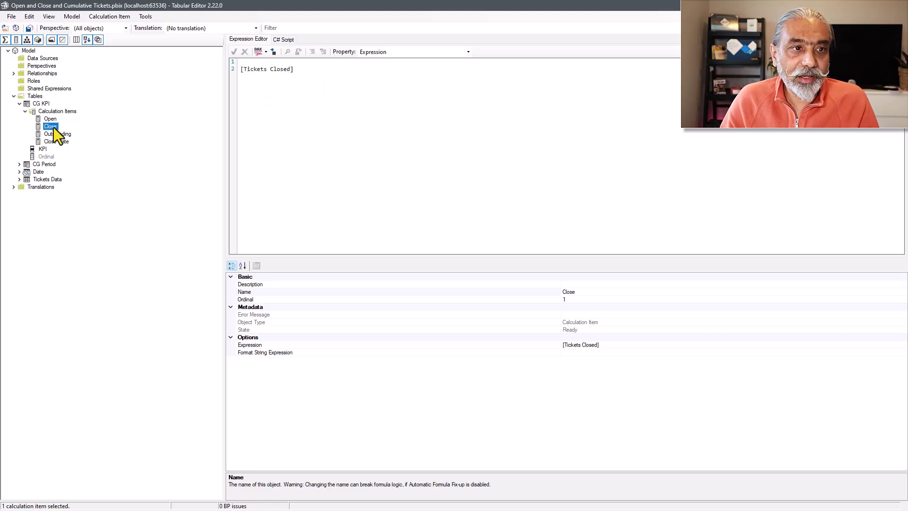
left_click(301, 78)
key("shift+Home")
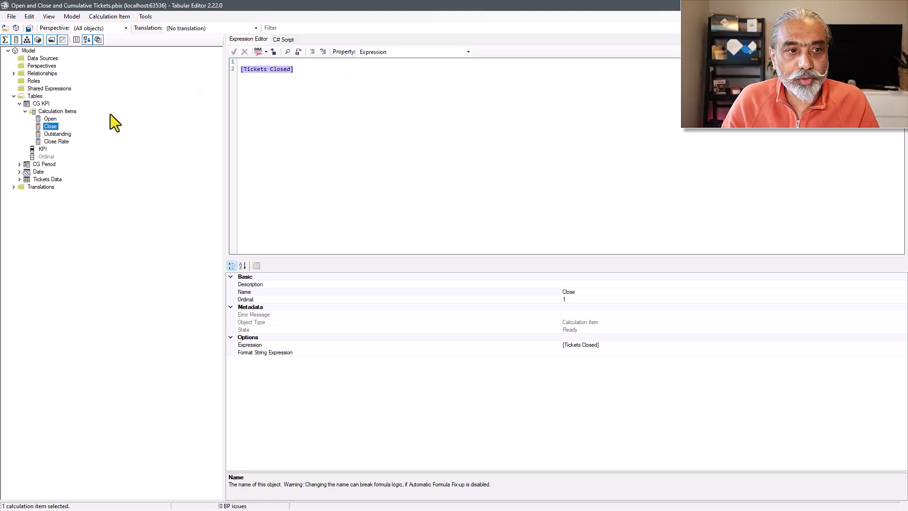
left_click(50, 121)
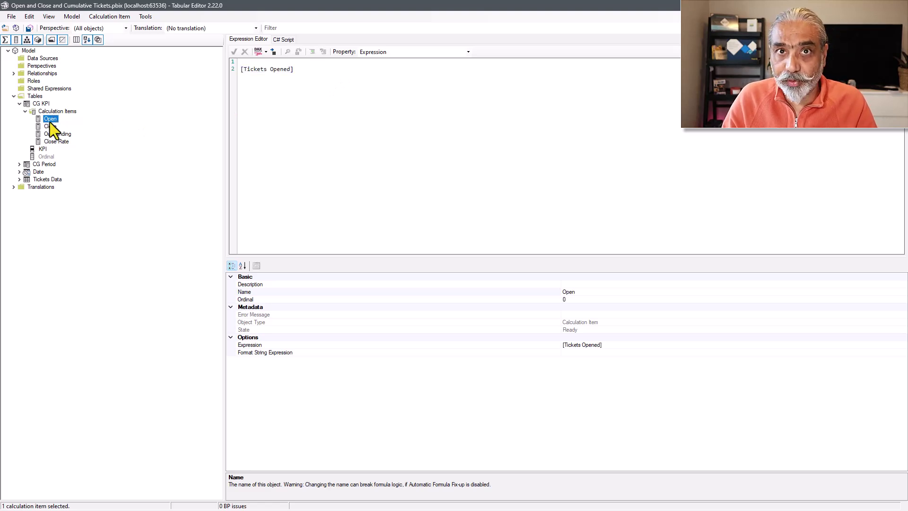
left_click(57, 135)
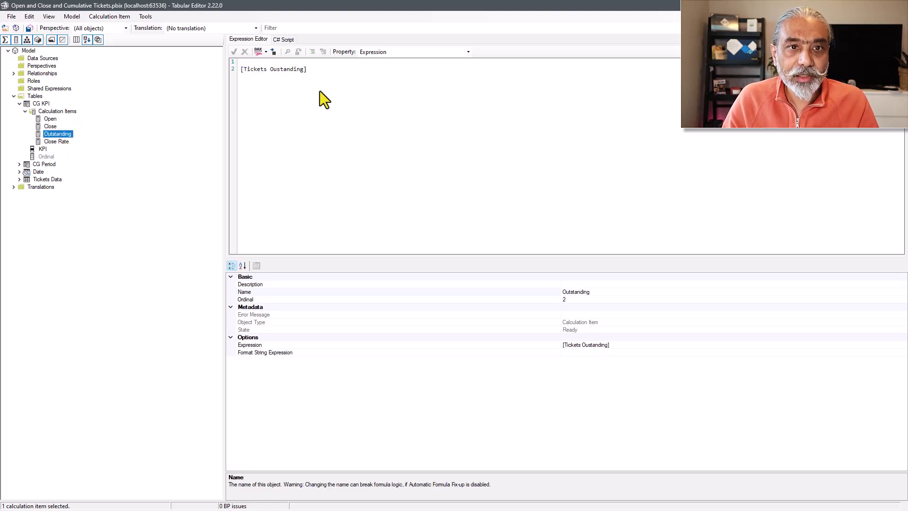
key("Tab")
left_click(58, 141)
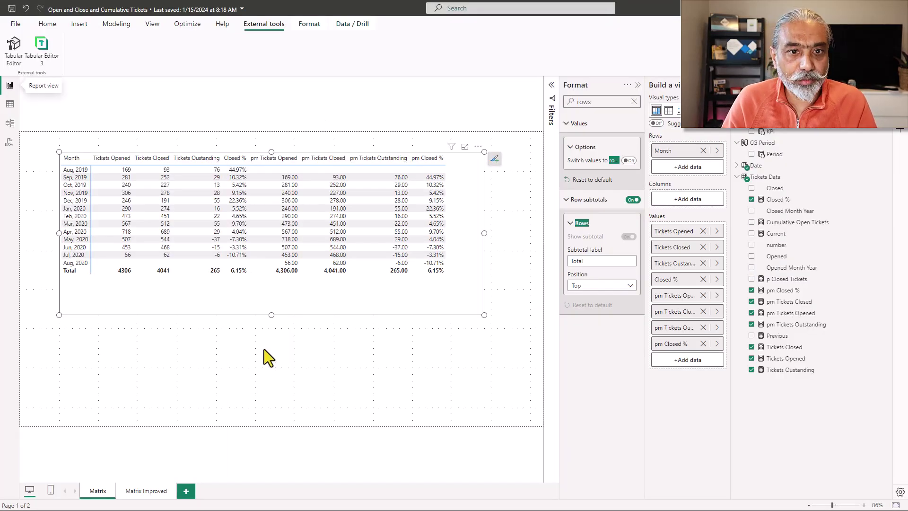
In the Power BI report, remove all eight current and previous-month ticket measures from the matrix's values
left_click(703, 343)
left_click(703, 327)
left_click(703, 311)
left_click(703, 295)
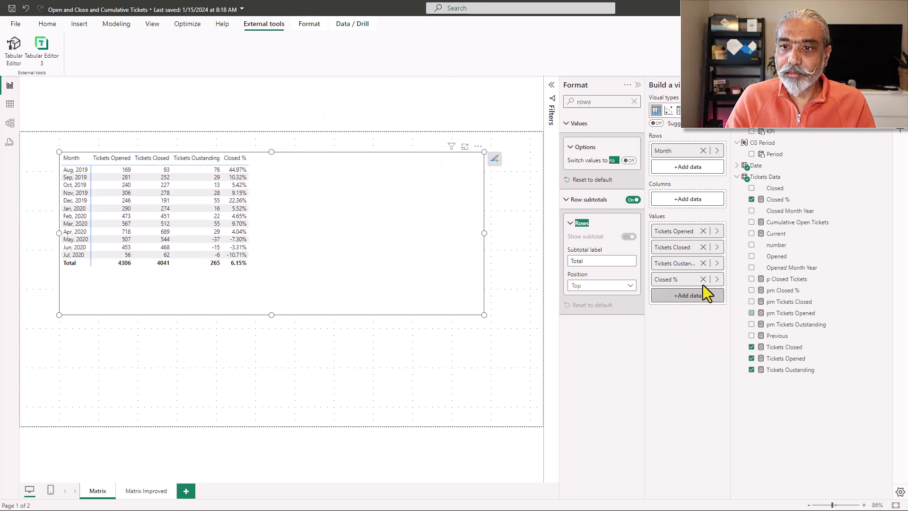
left_click(703, 279)
left_click(704, 263)
left_click(703, 246)
left_click(703, 231)
Shift and heighten the matrix on the page and nest the KPI field under Month as expanded rows
left_click_drag(222, 272, 243, 266)
left_click_drag(292, 311, 300, 374)
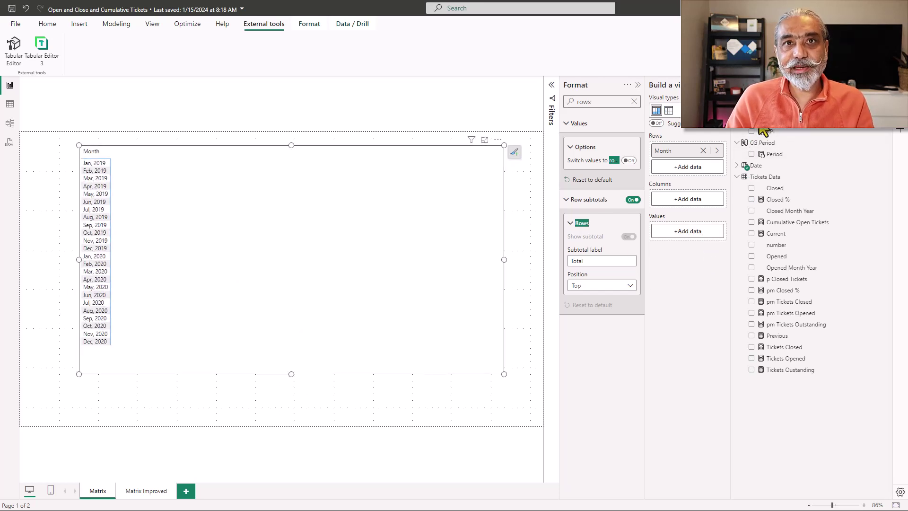
left_click_drag(767, 131, 686, 165)
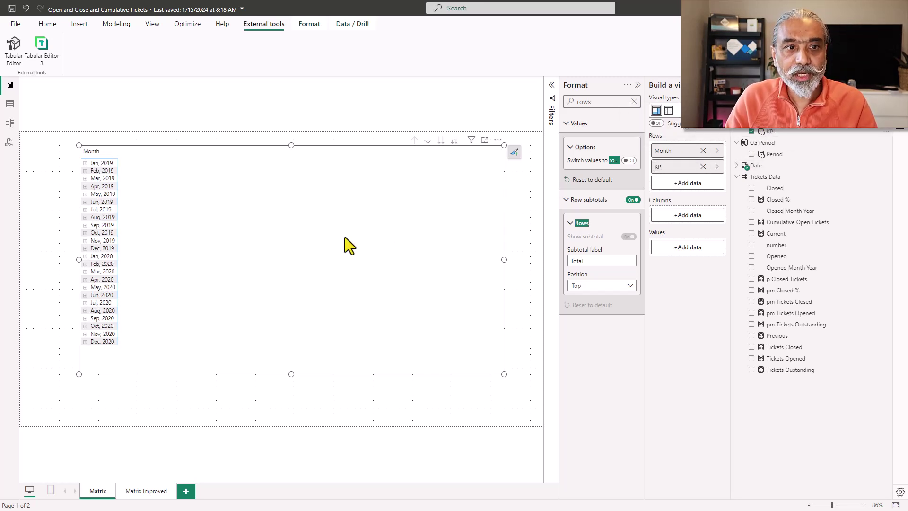
left_click(454, 141)
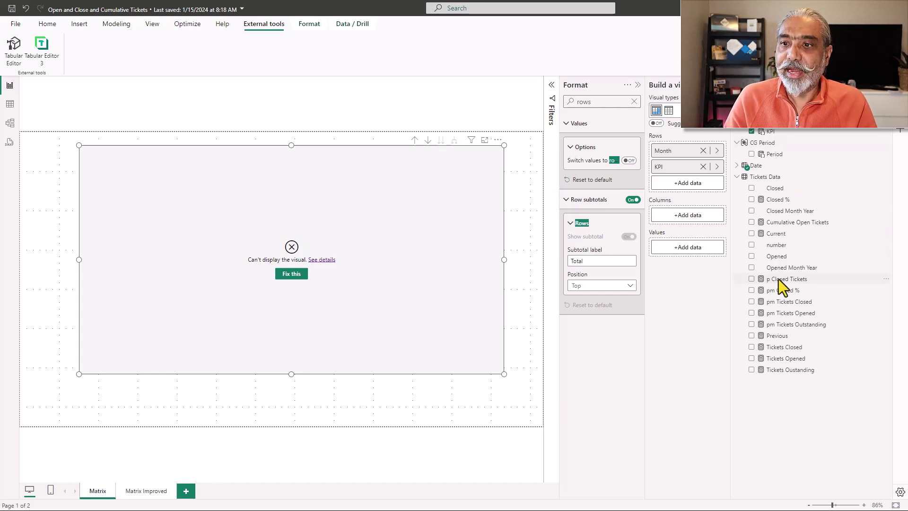
Check the Current measure's formula and add Current to the matrix's values
mouse_move(777, 235)
left_mouse_down()
mouse_move(710, 228)
mouse_move(686, 249)
mouse_move(684, 228)
mouse_move(780, 237)
left_mouse_up()
left_click(782, 237)
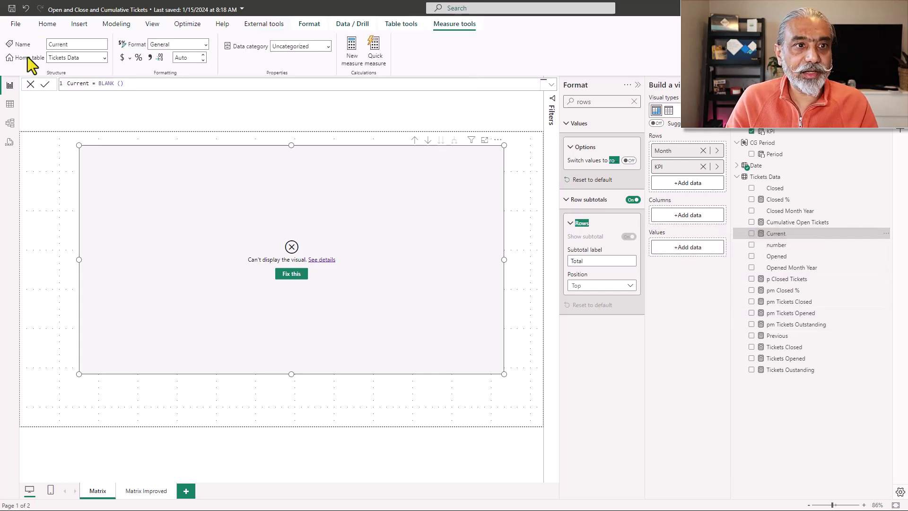
left_click(160, 89)
scroll(134, 89, "up", 2)
left_click_drag(109, 89, 259, 86)
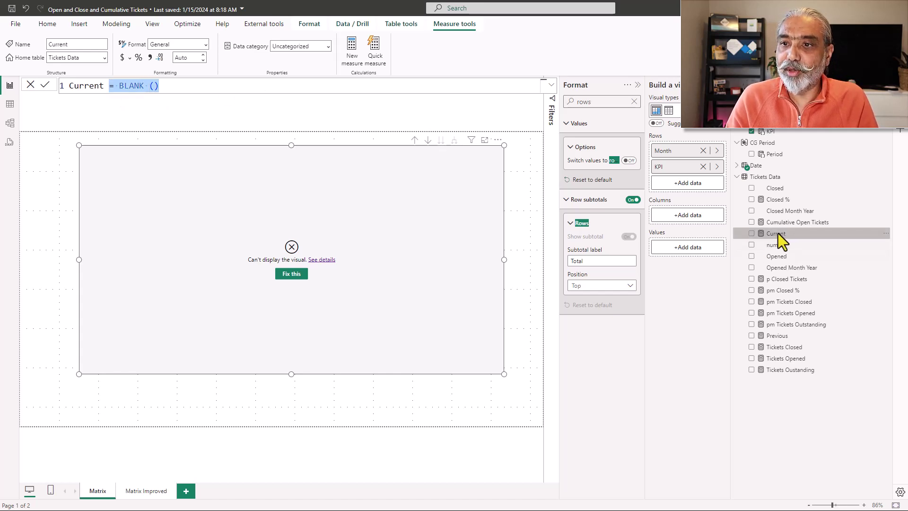
left_click_drag(779, 229, 691, 243)
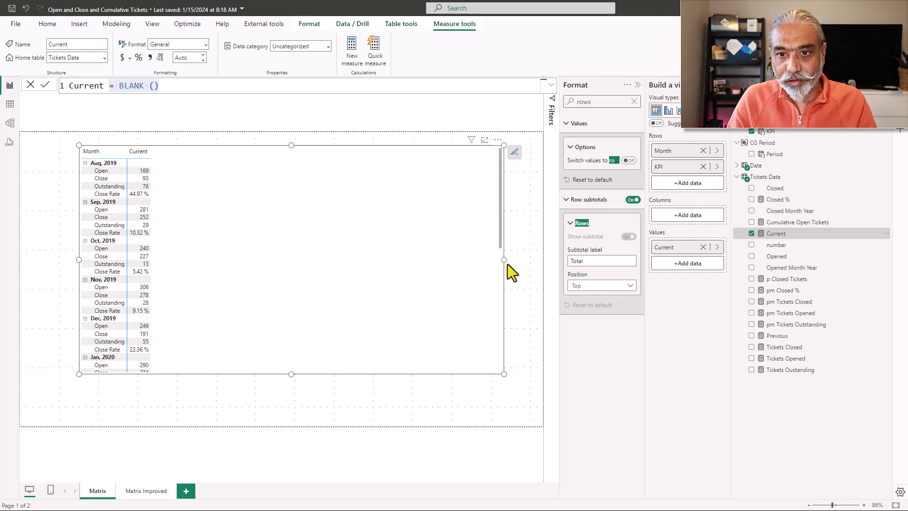
Narrow the matrix at the page's left side and place a duplicate of it to the right
left_click_drag(505, 260, 143, 245)
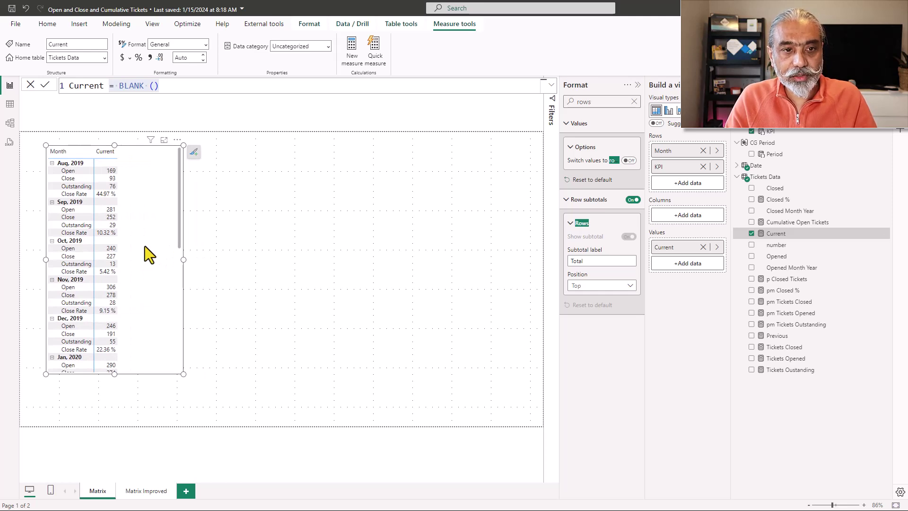
key("ctrl+c")
key("ctrl+v")
left_click_drag(150, 249, 359, 246)
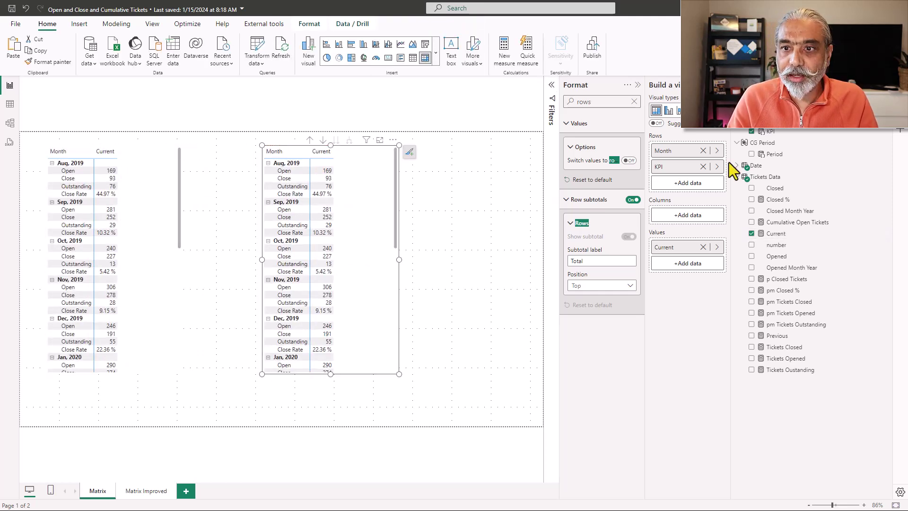
In the duplicate matrix, replace the Current value and KPI rows with the Tickets Opened, Tickets Closed and Tickets Oustanding measures
left_click(705, 247)
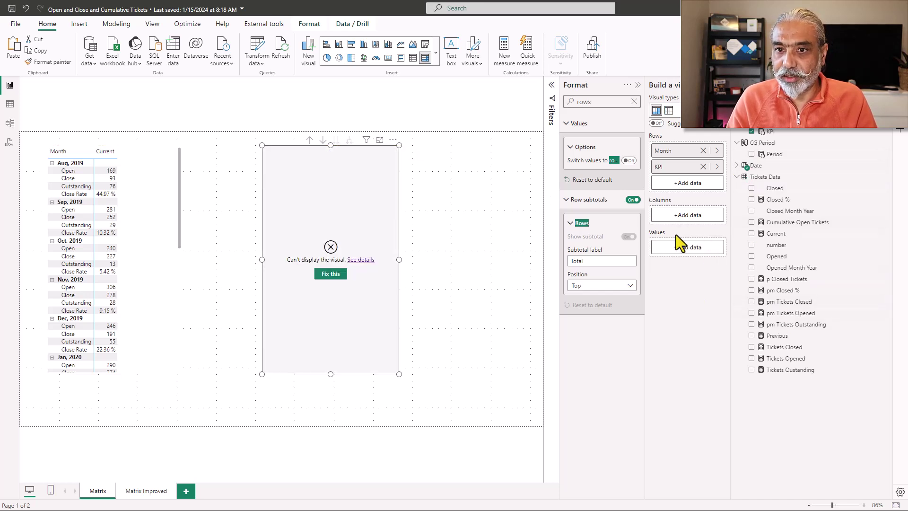
left_click(703, 167)
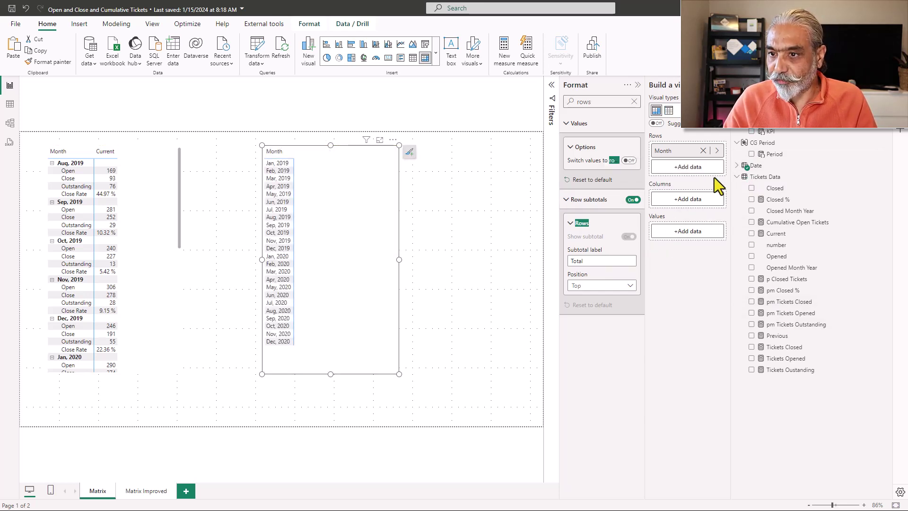
left_click(752, 358)
left_click(751, 347)
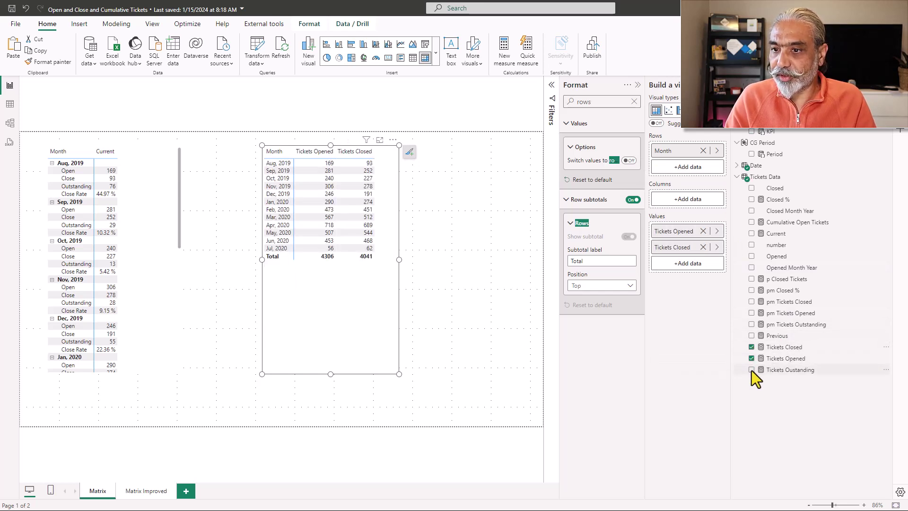
left_click(752, 370)
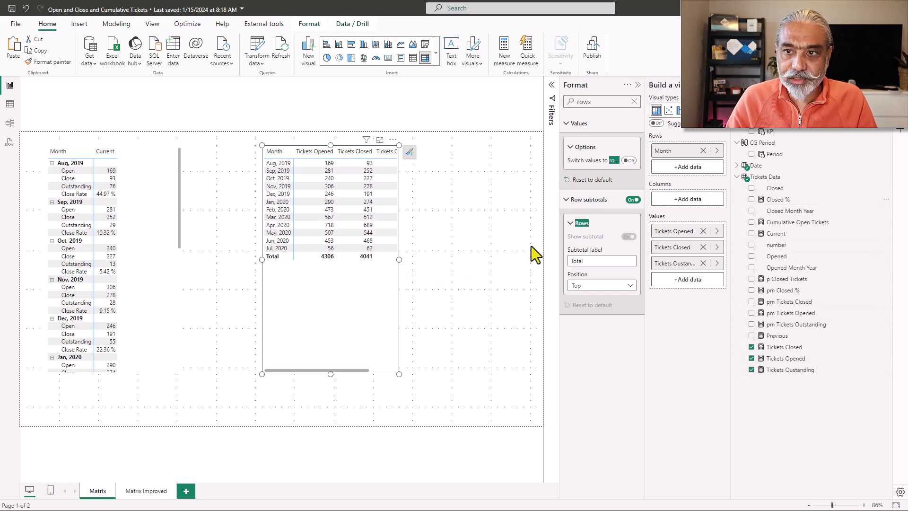
Add the Closed % measure to the duplicate matrix and widen the visual to fit all four measure columns
left_click(752, 201)
left_click_drag(400, 261, 524, 259)
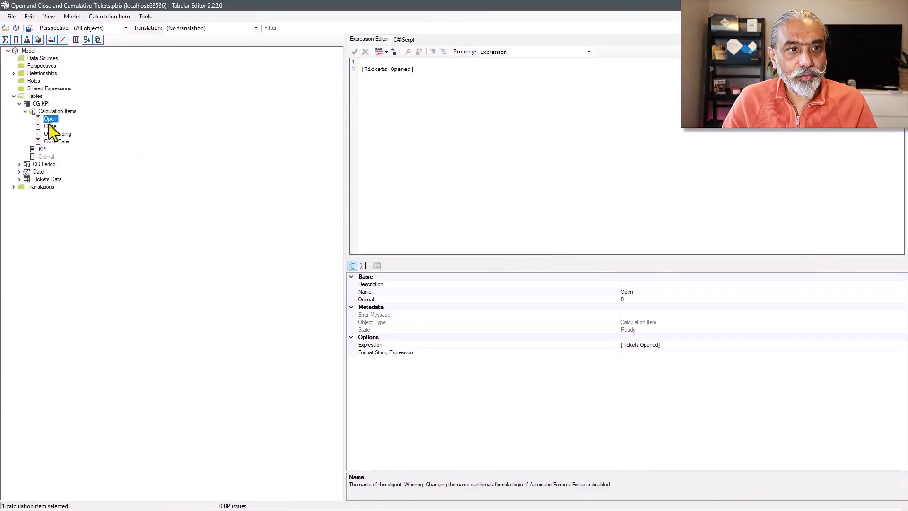
In Tabular Editor, check the expression of the Open calculation item, and shrink and reposition the window over the report
left_click(482, 101)
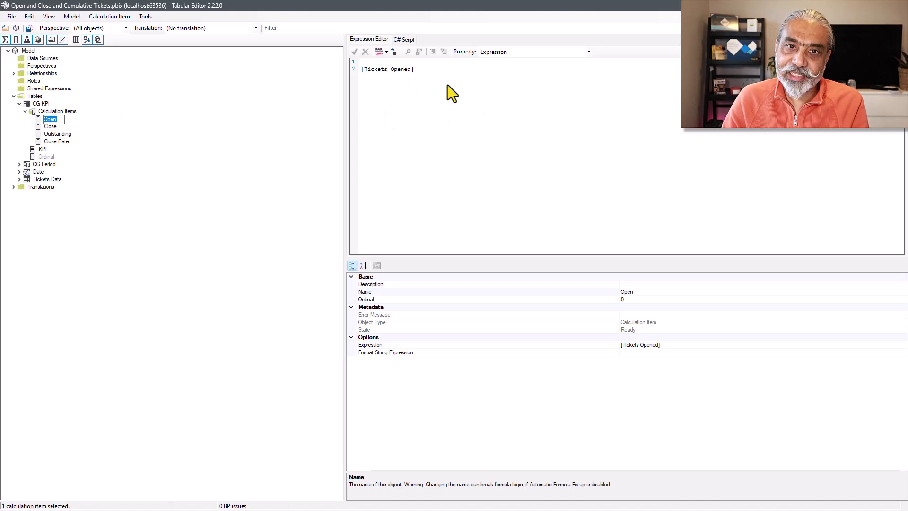
key("ctrl+a")
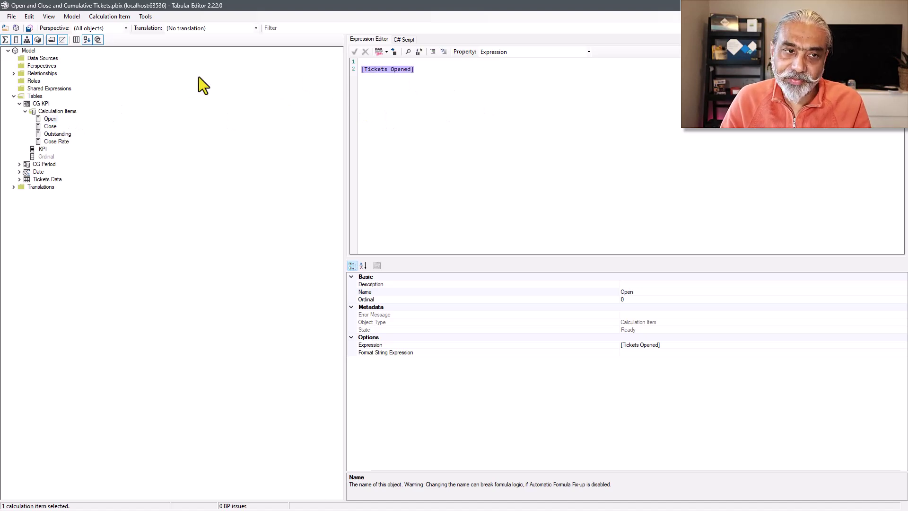
double_click(551, 5)
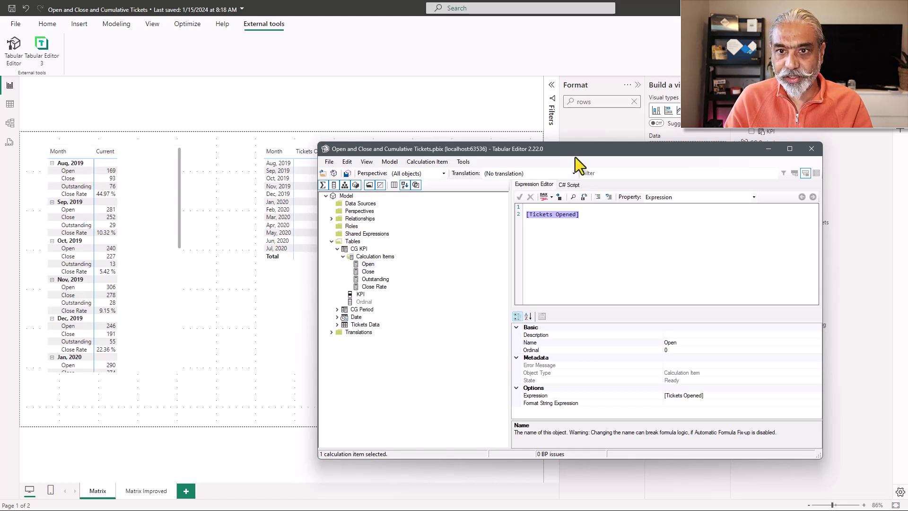
left_click_drag(575, 154, 499, 118)
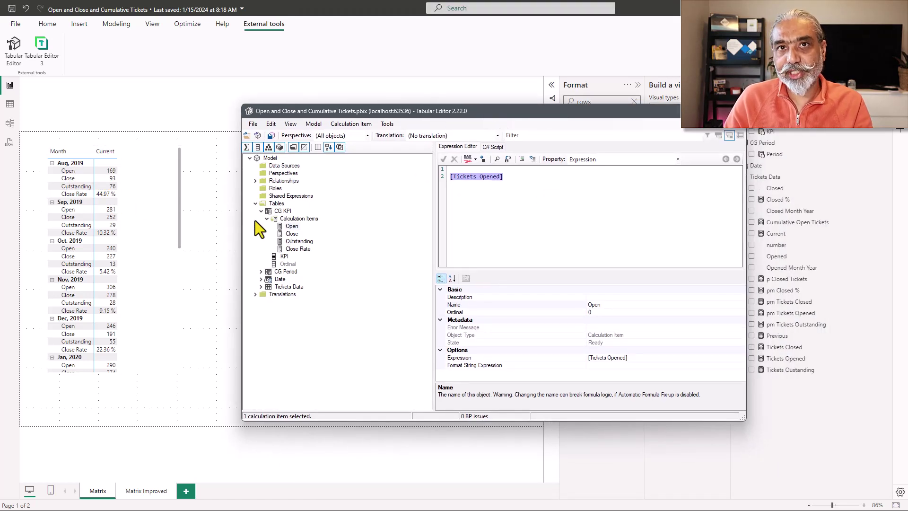
Add the Previous measure to the KPI matrix's values, widen that matrix and shift the comparison matrix to the right
left_click(137, 173)
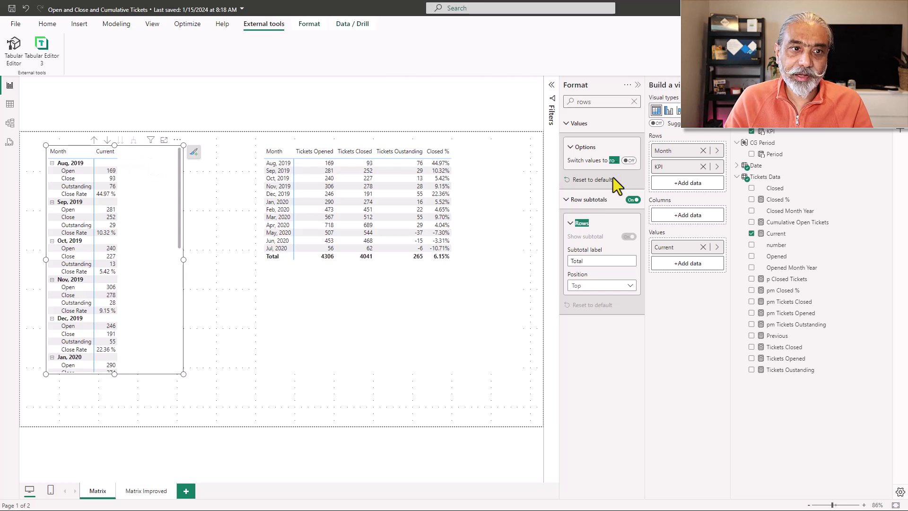
left_click_drag(776, 339, 140, 260)
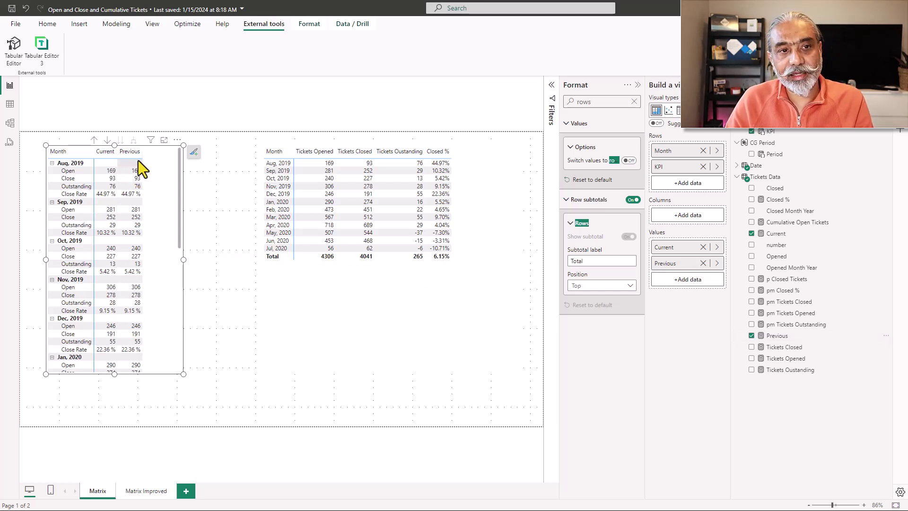
left_click_drag(184, 259, 216, 260)
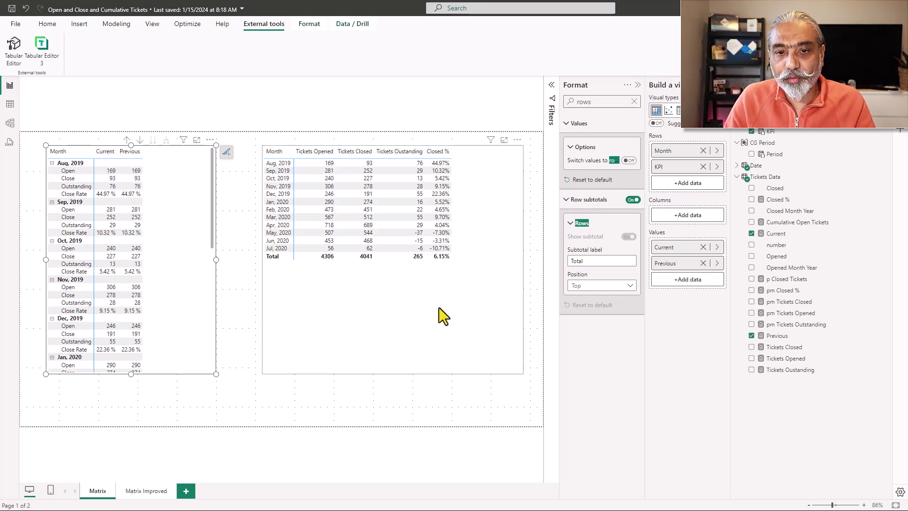
left_click_drag(439, 307, 459, 308)
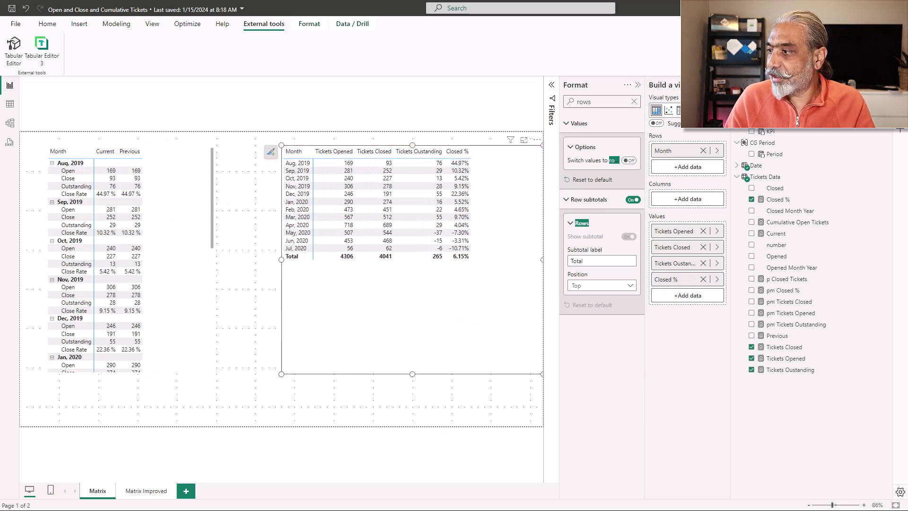
Switch to Tabular Editor, open the MTD calculation item of the CG Period group and maximize the window
key("alt+Tab")
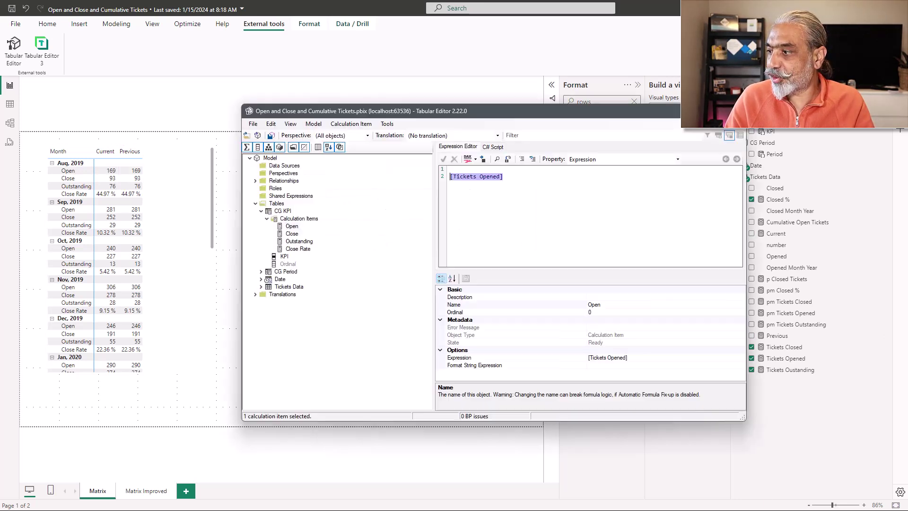
left_click(264, 211)
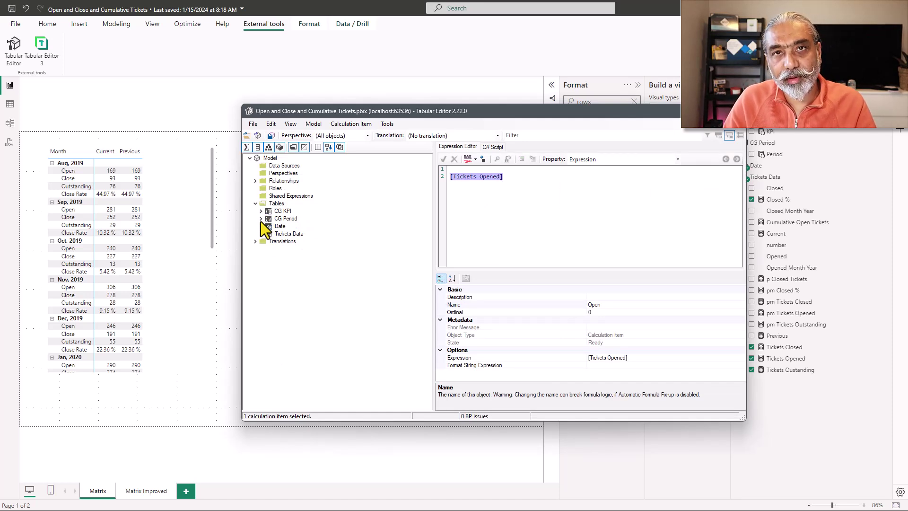
left_click(261, 219)
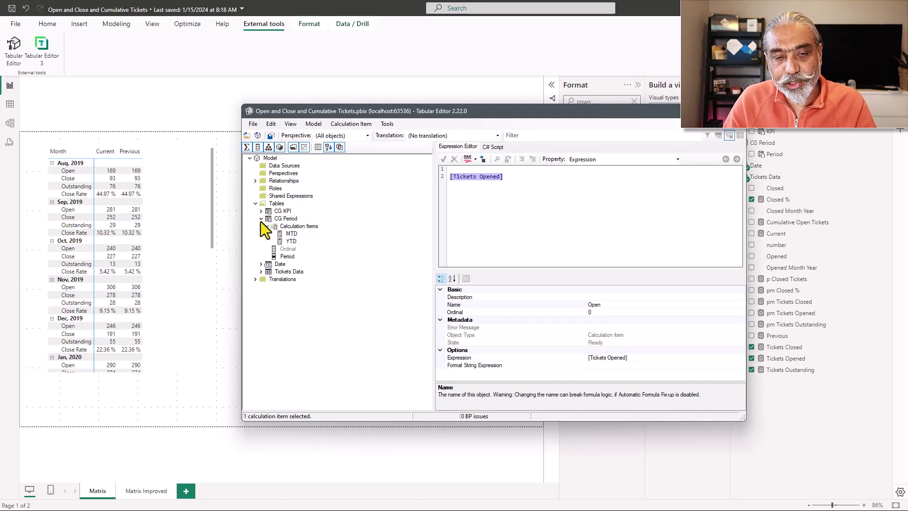
left_click(288, 219)
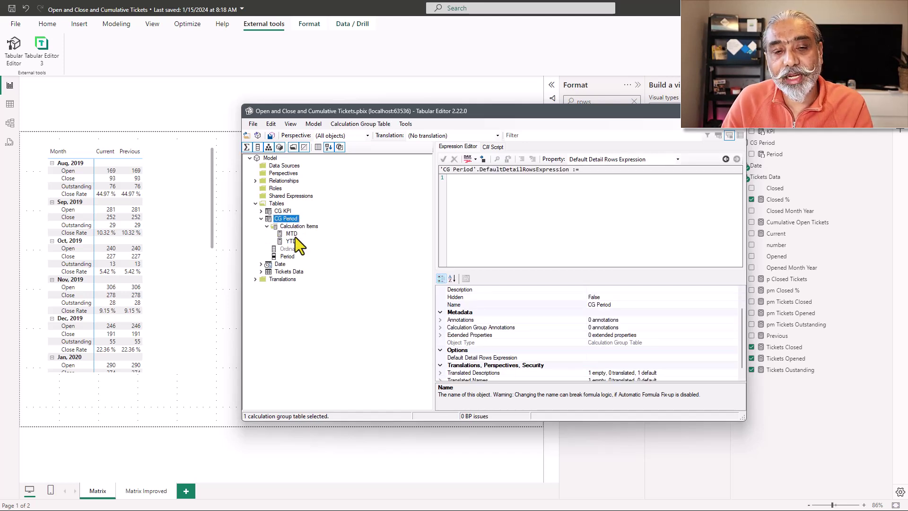
left_click(291, 234)
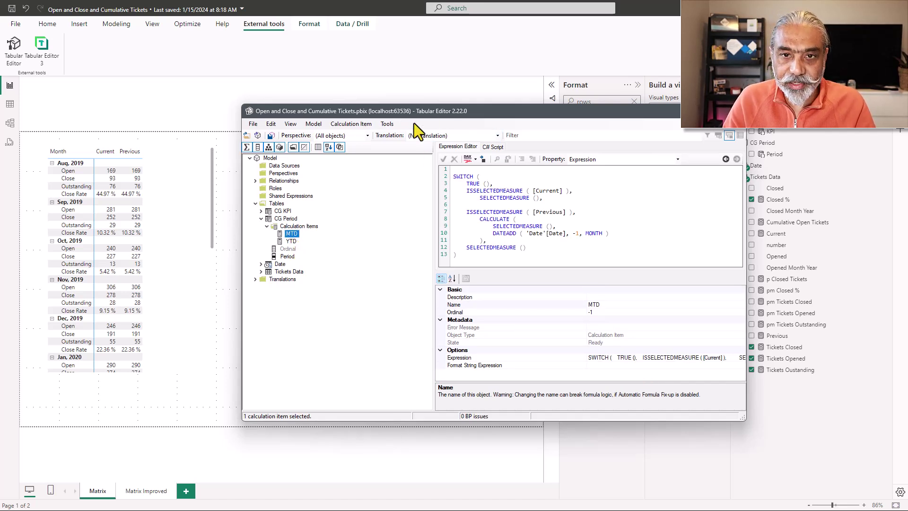
left_click_drag(456, 115, 380, 81)
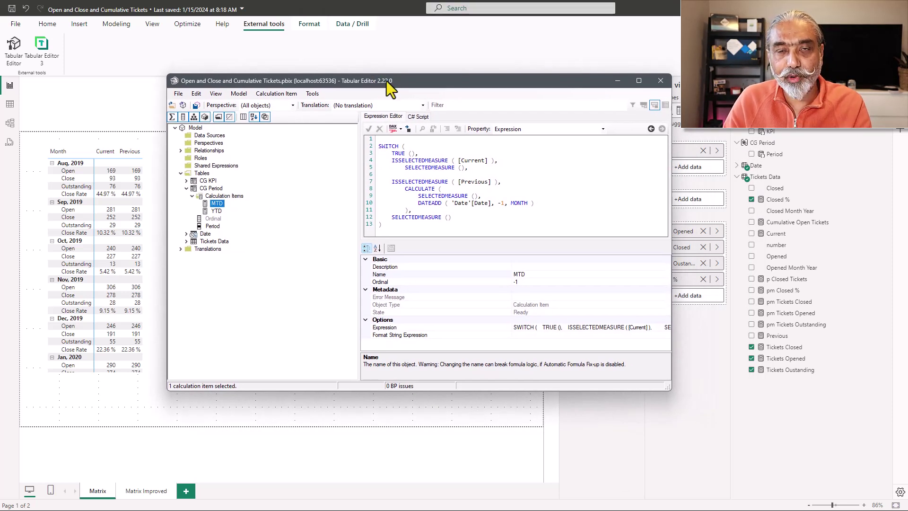
left_click(639, 81)
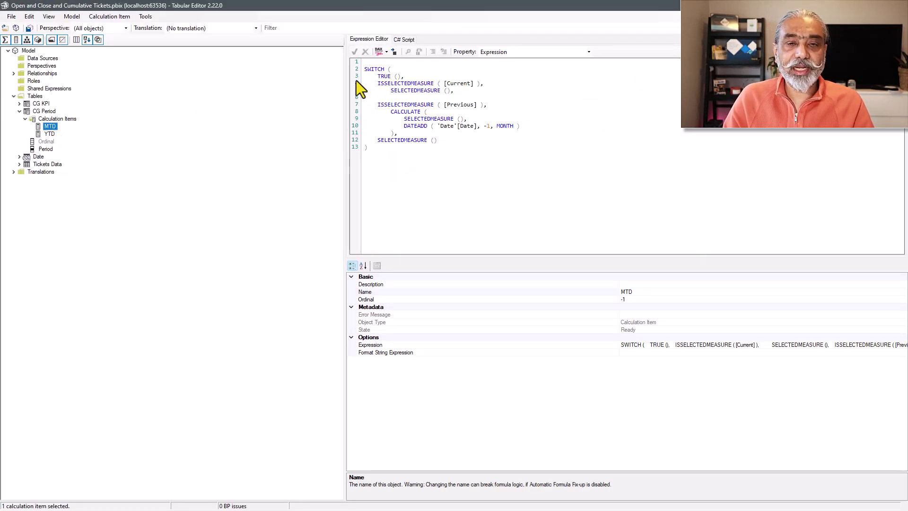
Examine how the MTD expression's SWITCH branches handle the Current and Previous measures, including the one-month DATEADD shift
left_click_drag(377, 79, 409, 78)
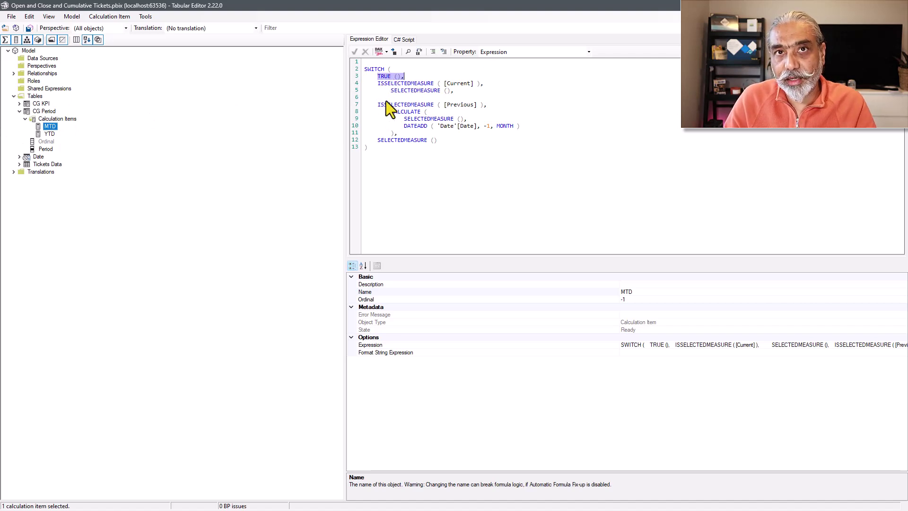
left_click_drag(376, 85, 464, 84)
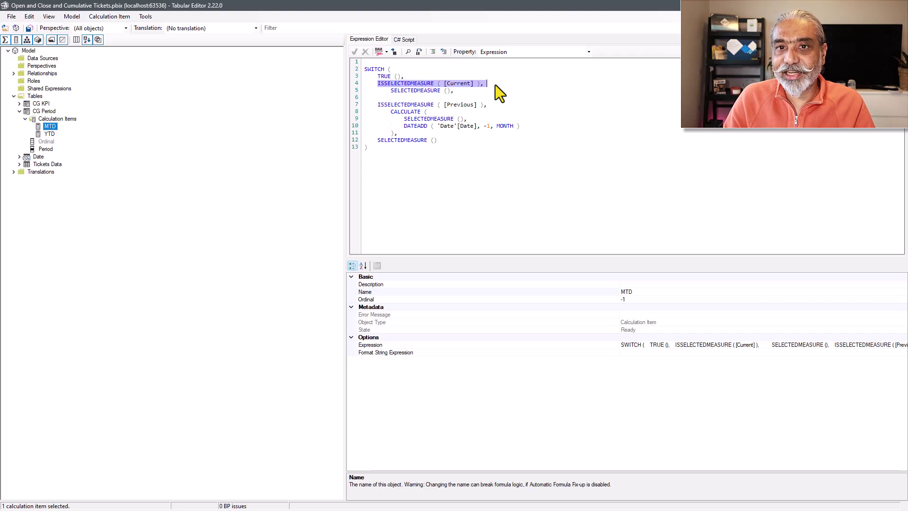
left_click_drag(394, 90, 480, 98)
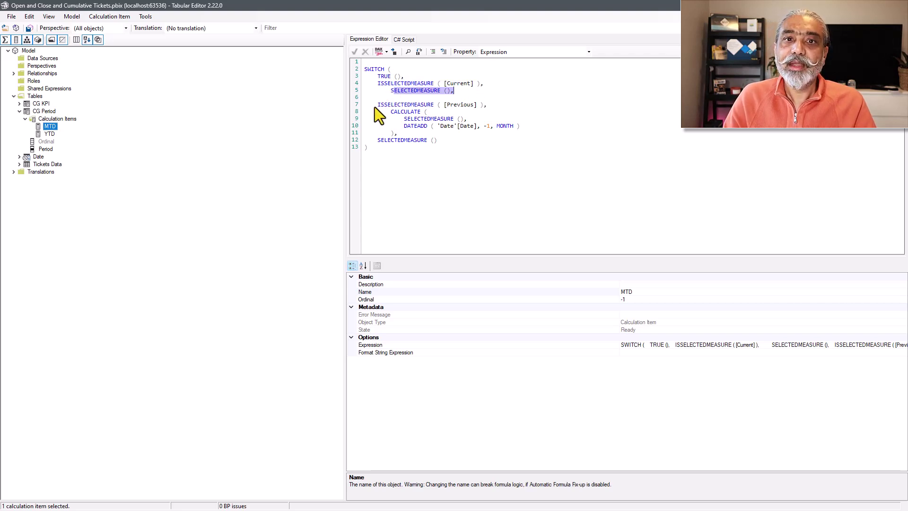
left_click_drag(374, 105, 509, 107)
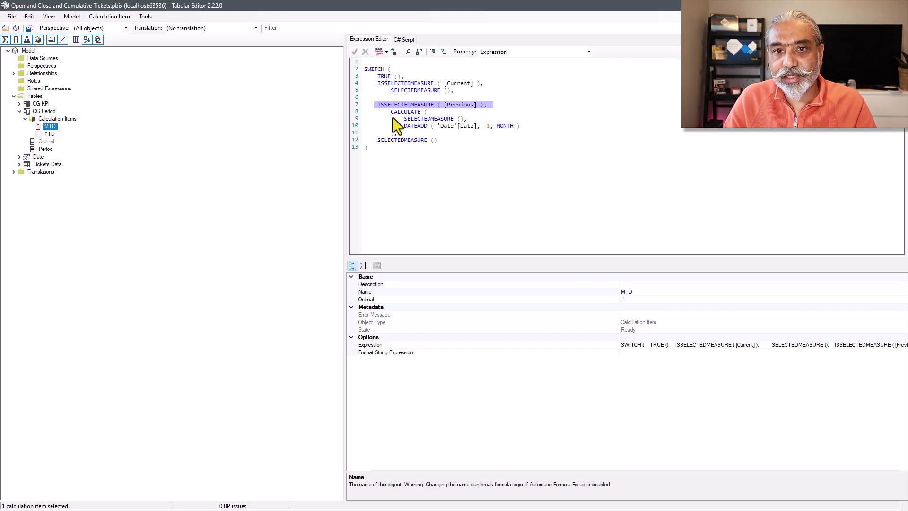
left_click_drag(391, 113, 413, 124)
left_click(447, 126)
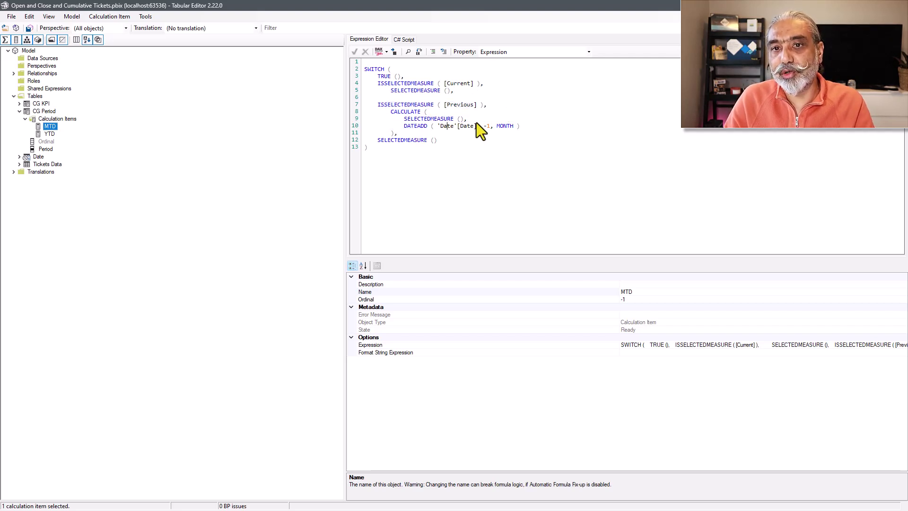
left_click_drag(405, 135, 356, 114)
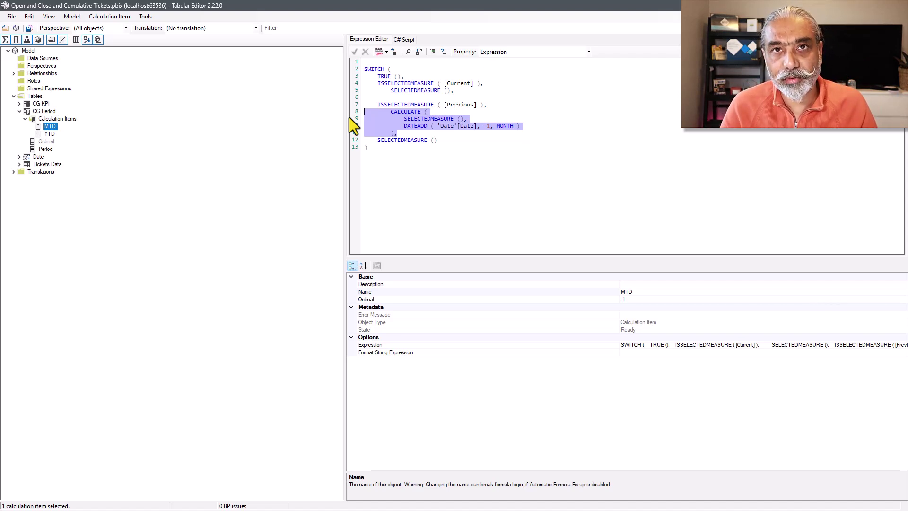
left_click(467, 96)
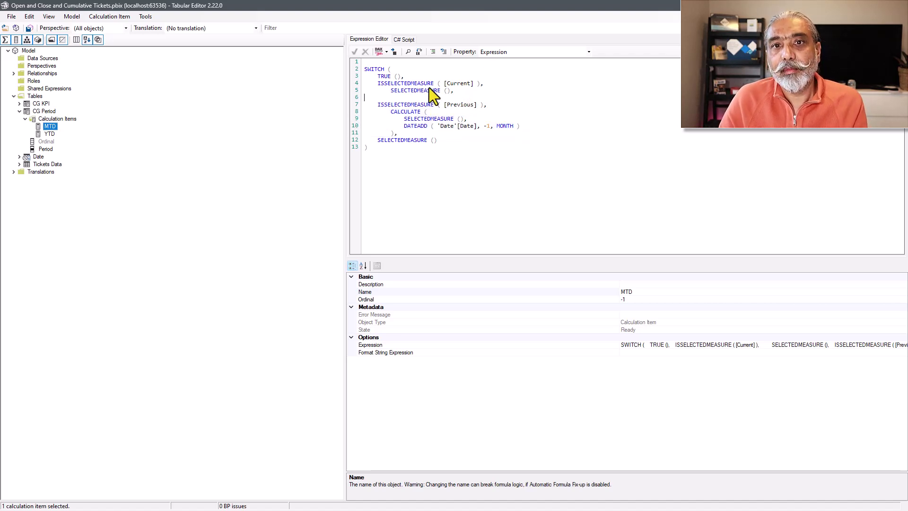
left_click_drag(371, 84, 488, 85)
left_click(450, 83)
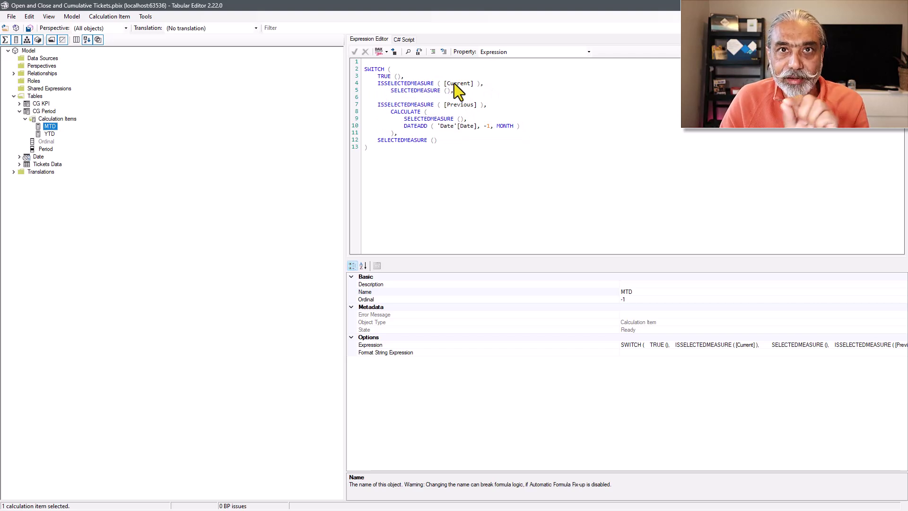
left_click_drag(389, 93, 513, 97)
left_click_drag(381, 112, 426, 130)
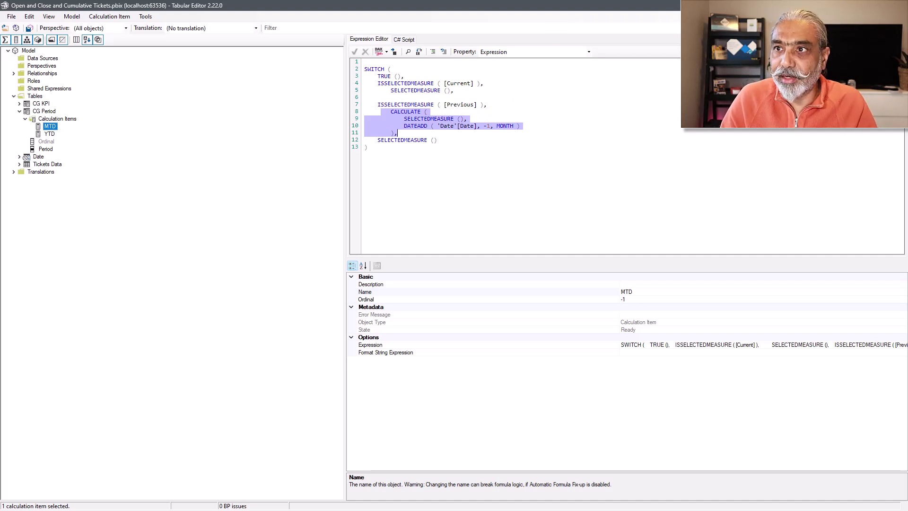
Back in Power BI, create a narrow slicer from the CG Period group's Period field between the matrices and select MTD
key("alt+Tab")
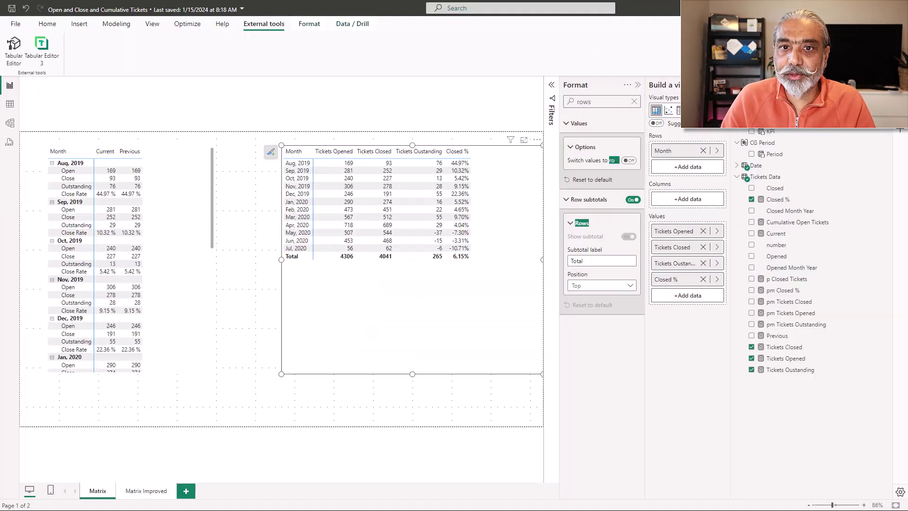
left_click(245, 250)
left_click_drag(758, 159, 265, 200)
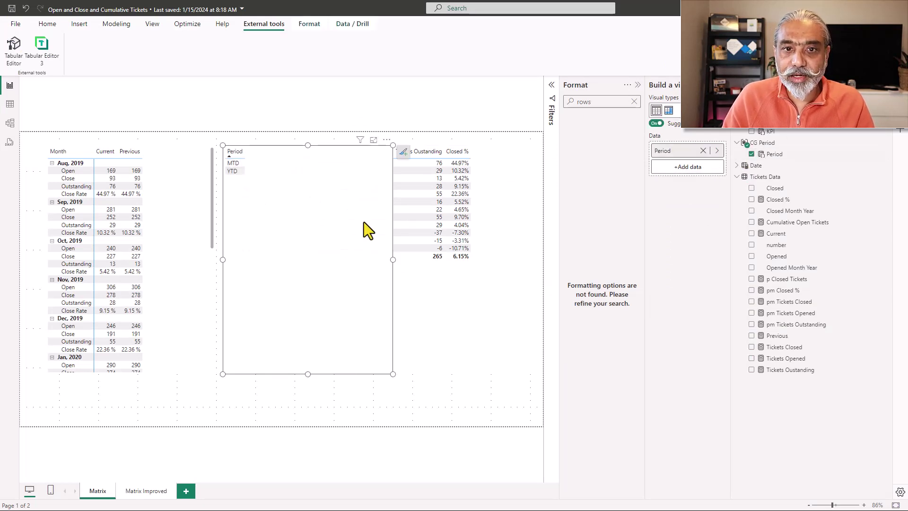
left_click_drag(393, 260, 277, 259)
left_click(47, 25)
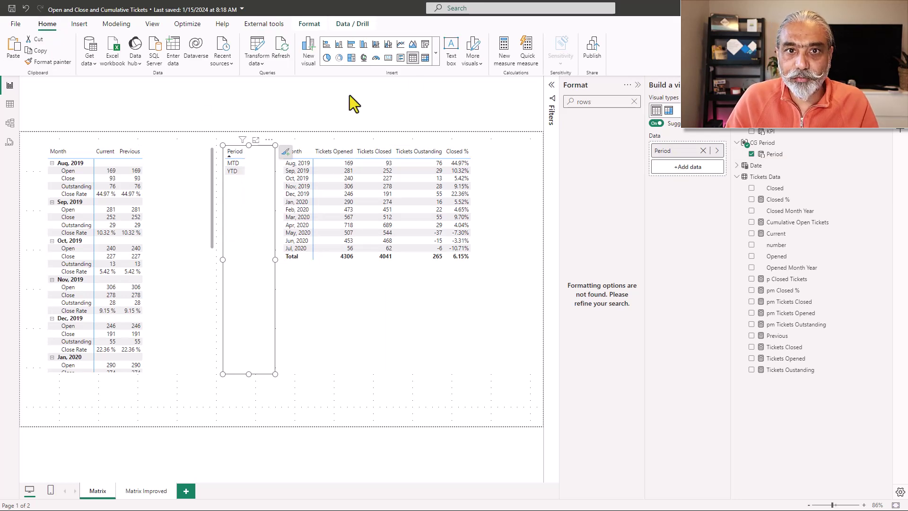
left_click(425, 44)
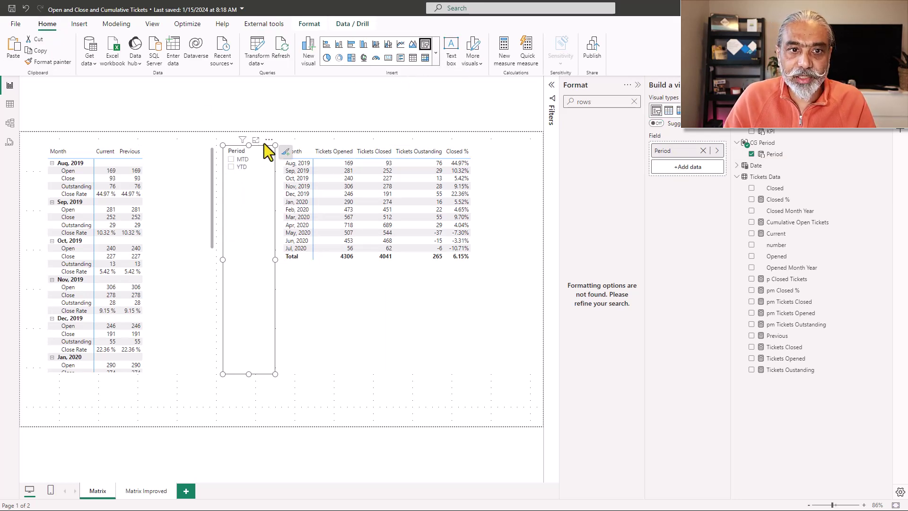
left_click(238, 160)
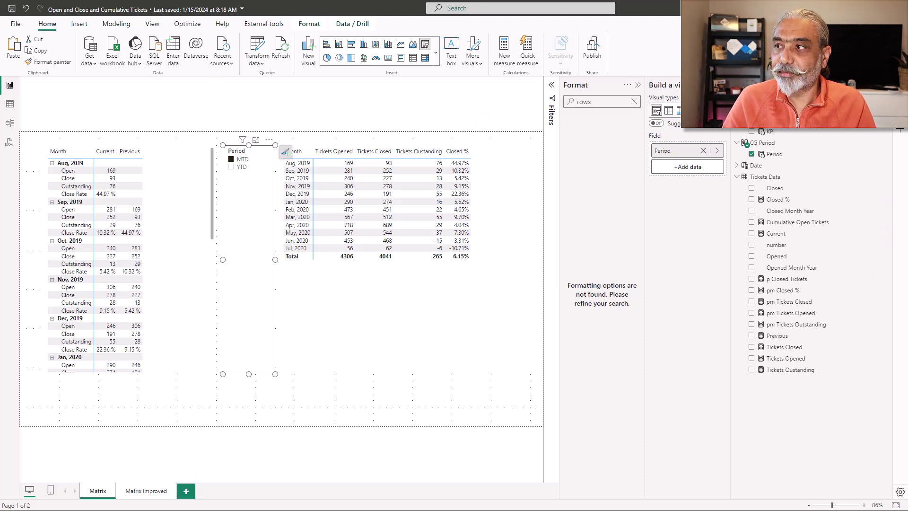
Switch to Tabular Editor, open the YTD calculation item and examine its Current branch with DATESYTD and its Previous branch with DATEADD
key("alt+Tab")
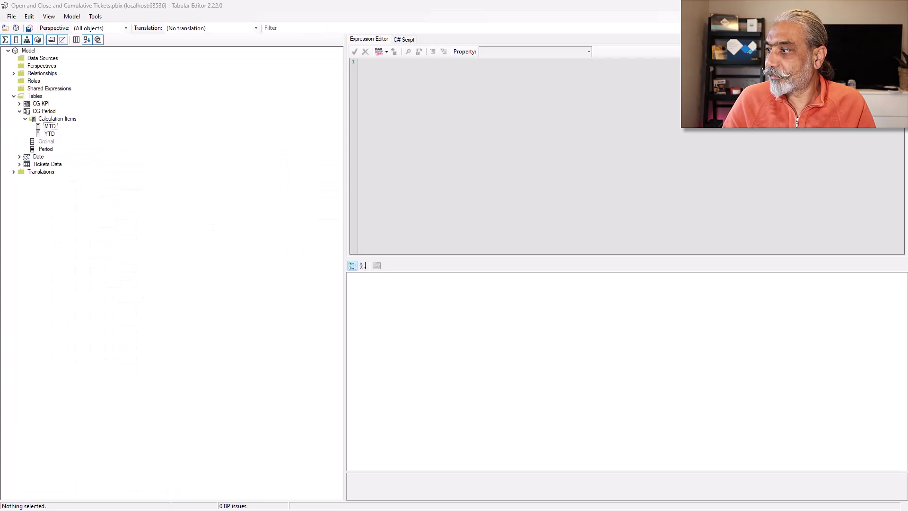
left_click(49, 134)
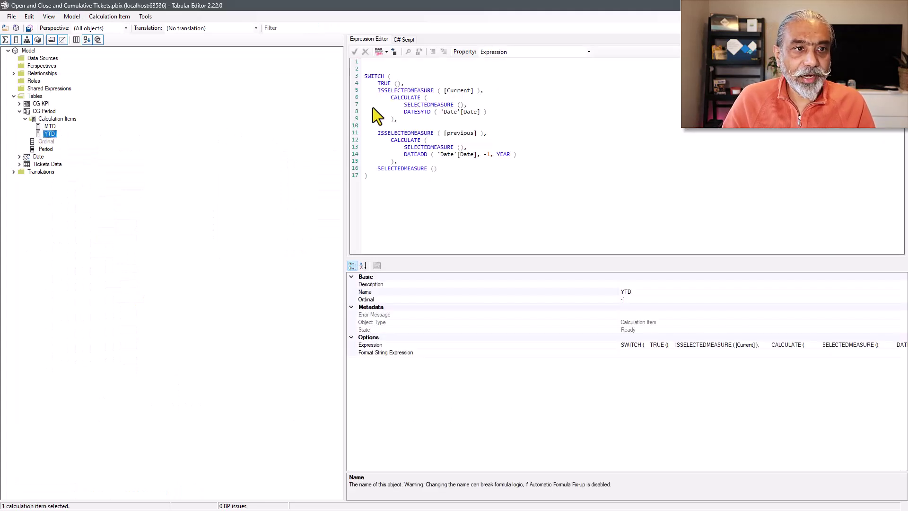
left_click_drag(375, 90, 524, 91)
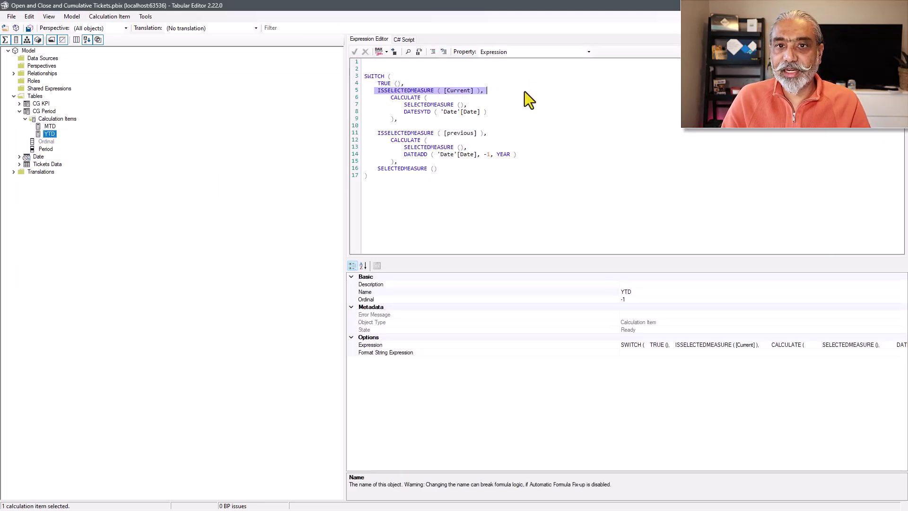
left_click_drag(378, 97, 427, 120)
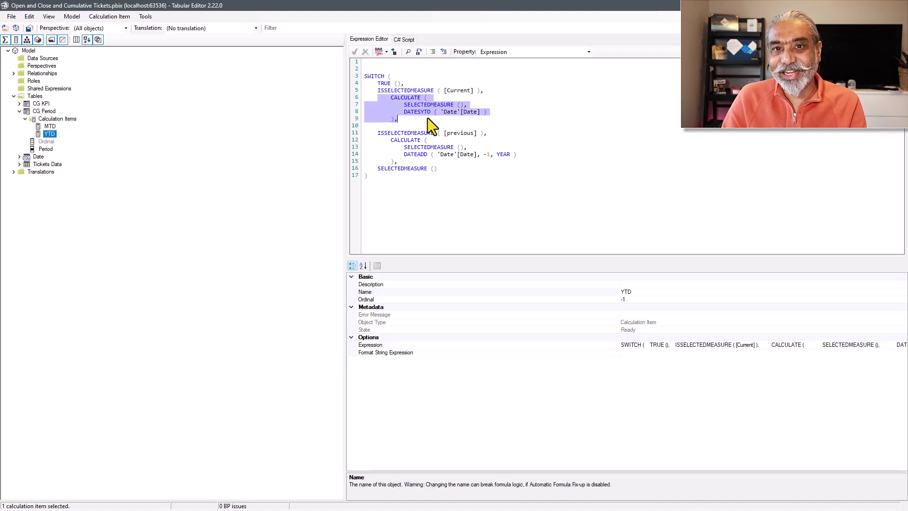
left_click(419, 106)
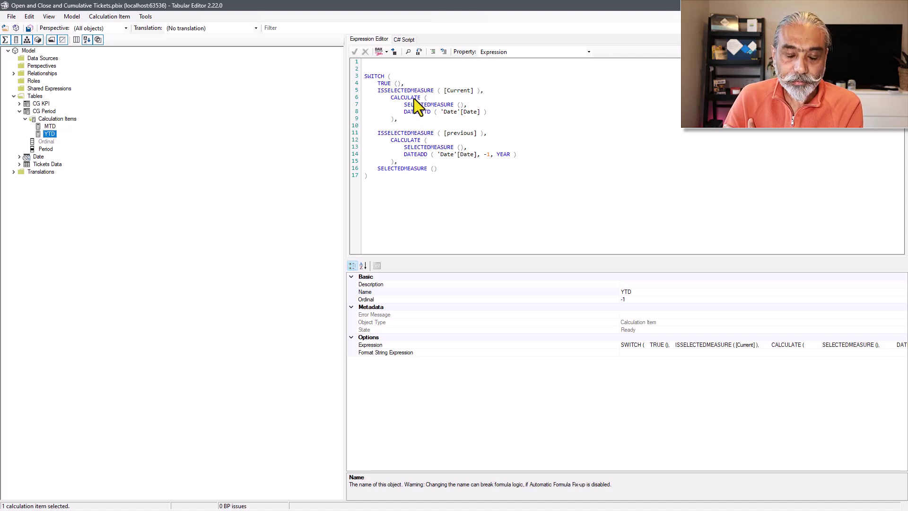
left_click_drag(404, 114, 480, 113)
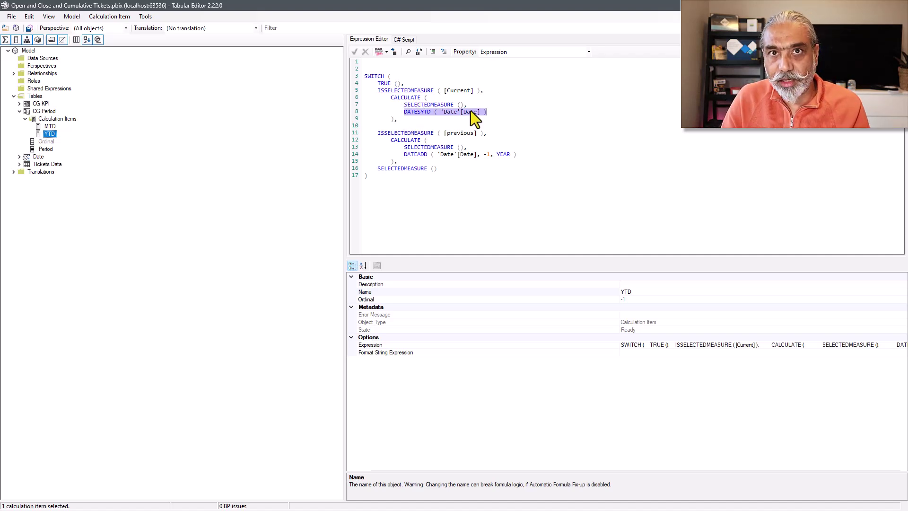
left_click_drag(371, 135, 483, 135)
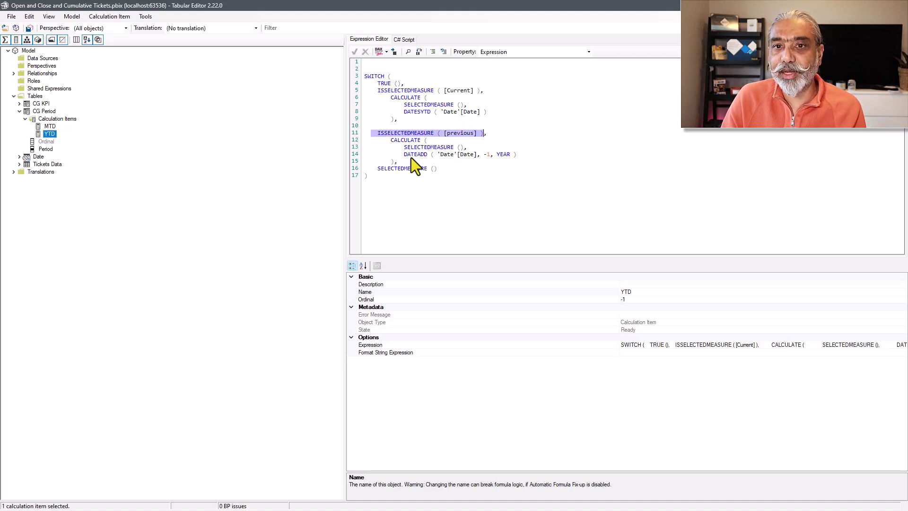
left_click_drag(401, 147, 444, 164)
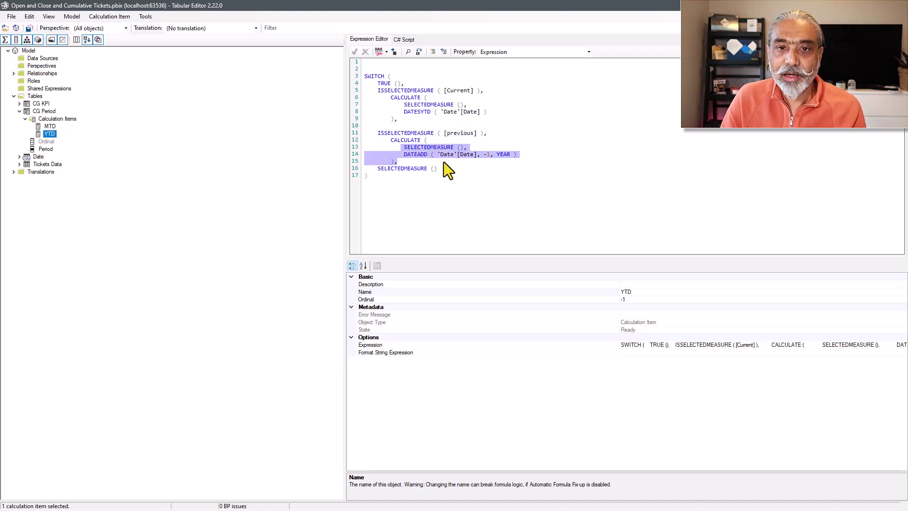
left_click(444, 162)
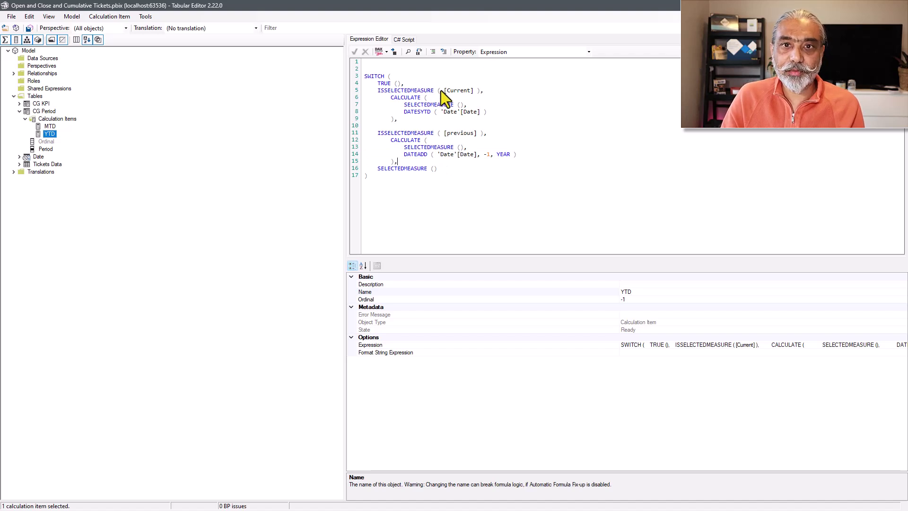
Examine how the YTD expression tests for the Current and Previous measures and falls back to SELECTEDMEASURE for any other measure
left_click_drag(443, 133, 471, 134)
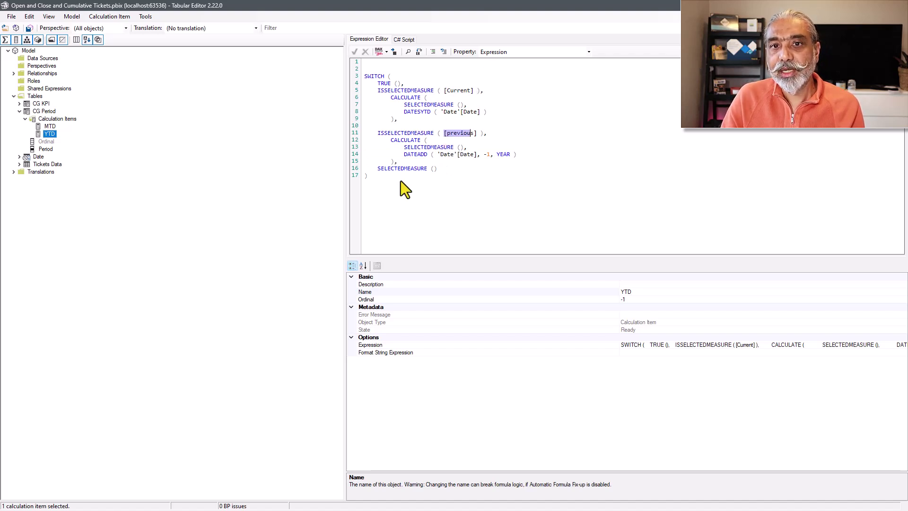
left_click_drag(437, 90, 478, 91)
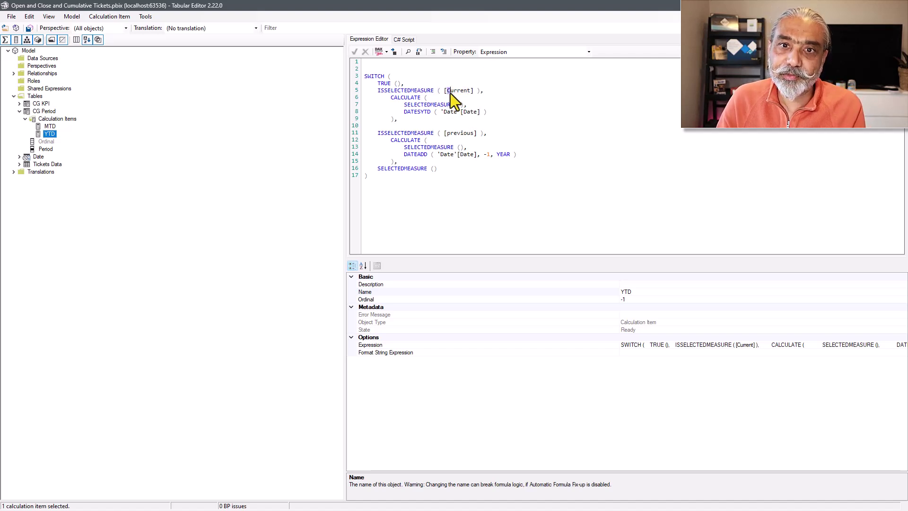
left_click_drag(446, 132, 457, 133)
left_click_drag(372, 170, 452, 168)
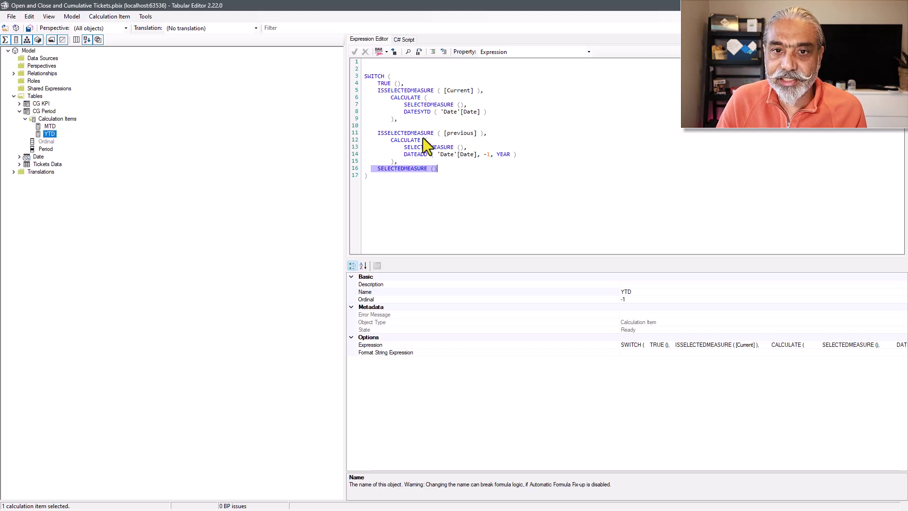
left_click_drag(369, 86, 443, 160)
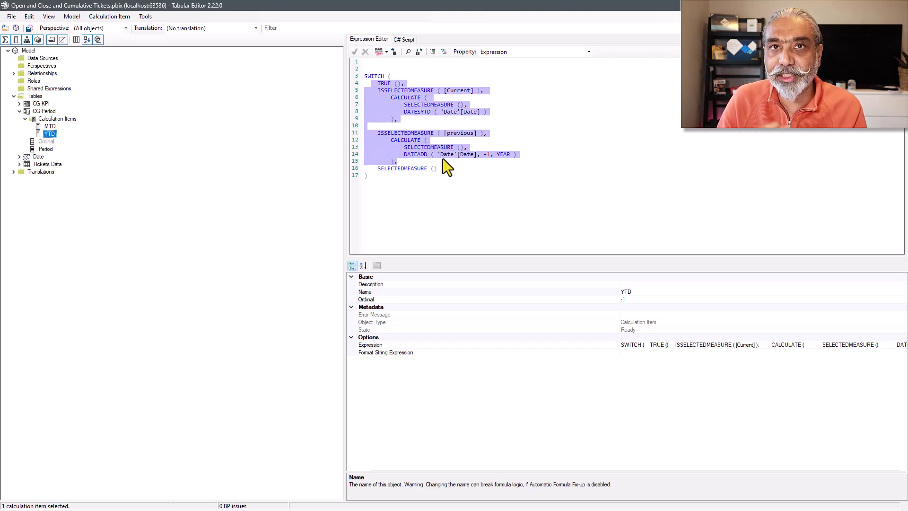
left_click_drag(440, 92, 475, 95)
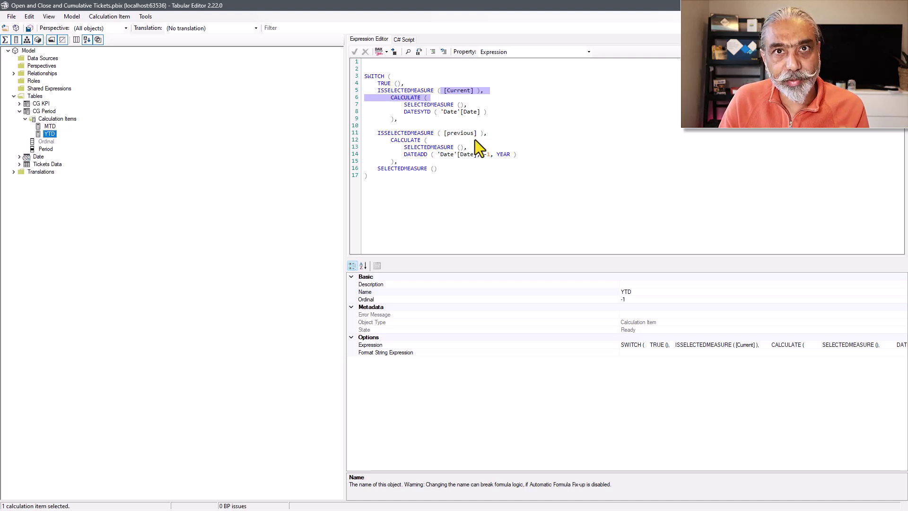
left_click(458, 155)
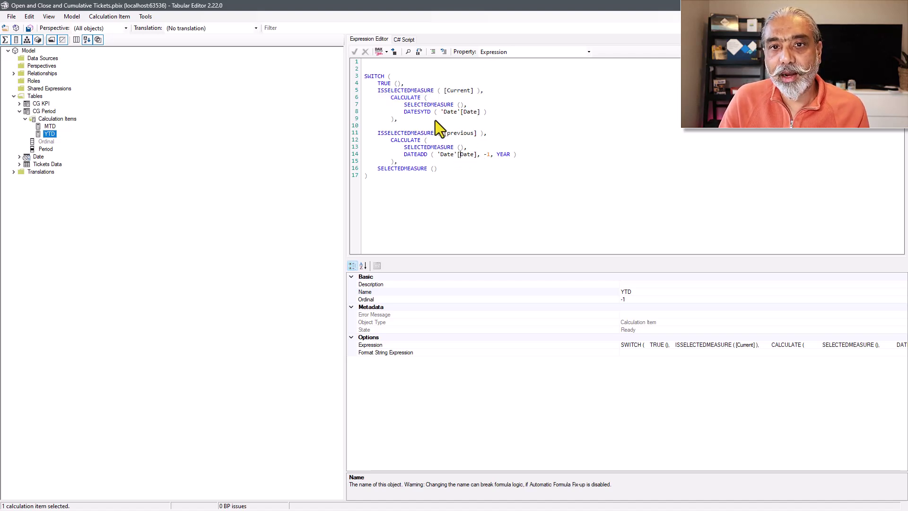
left_click(436, 119)
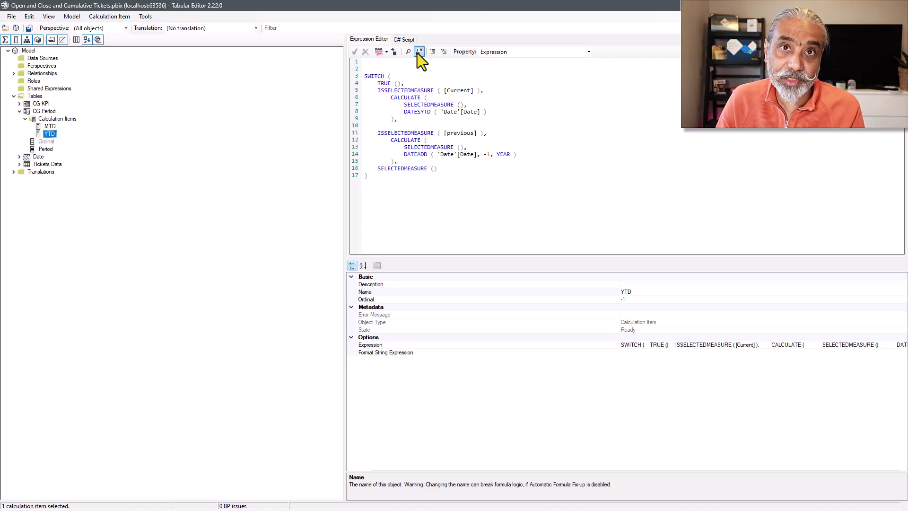
left_click_drag(378, 169, 441, 170)
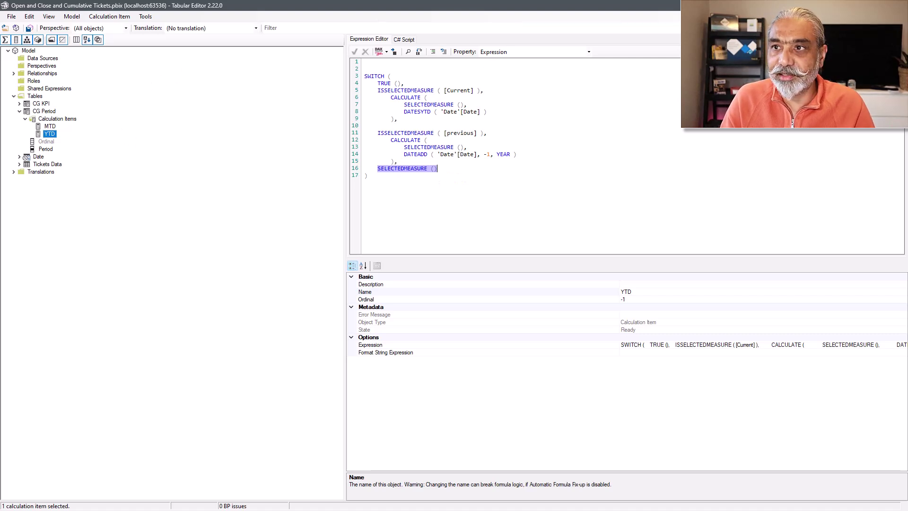
Return to Power BI, compare the YTD and MTD selections of the Period slicer and leave it on YTD
key("alt+Tab")
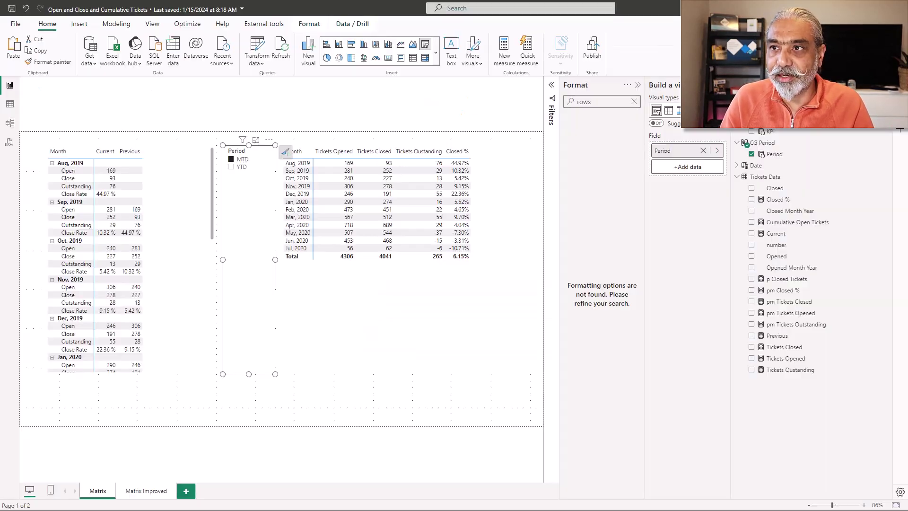
left_click(242, 168)
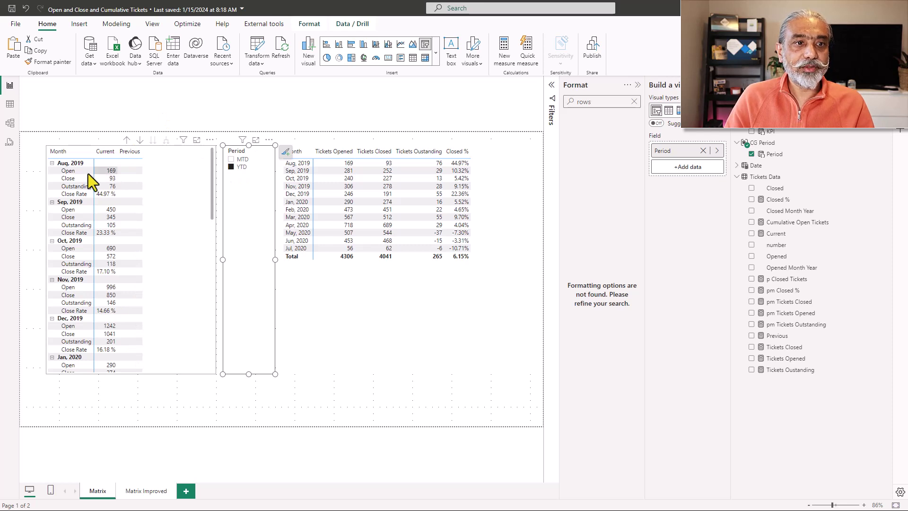
left_click(243, 160)
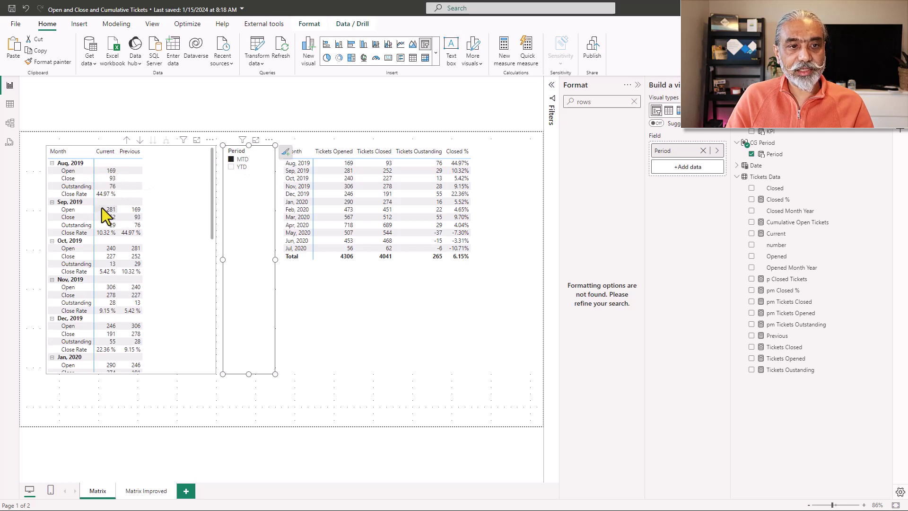
left_click(239, 167)
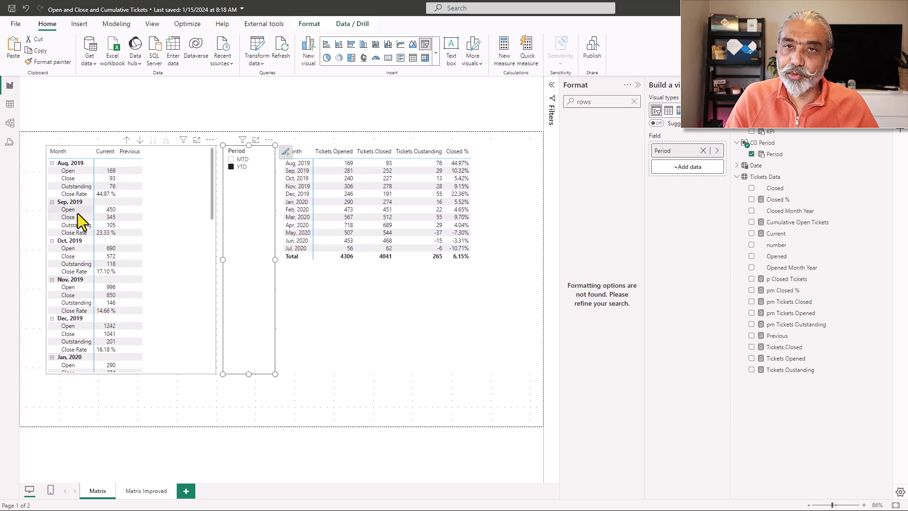
Compare the KPI matrix's Previous values for August and September 2020 with the Current values of the same months in 2019
scroll(165, 218, "down", 10)
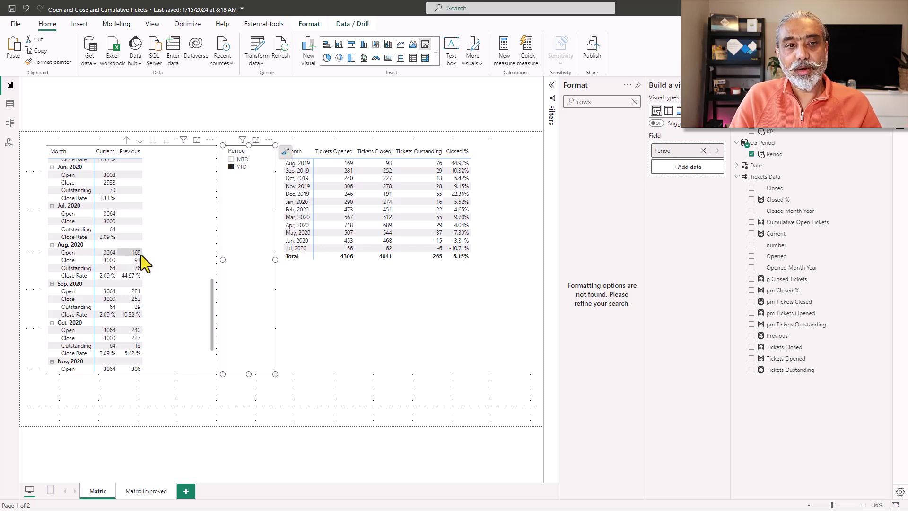
scroll(158, 258, "up", 10)
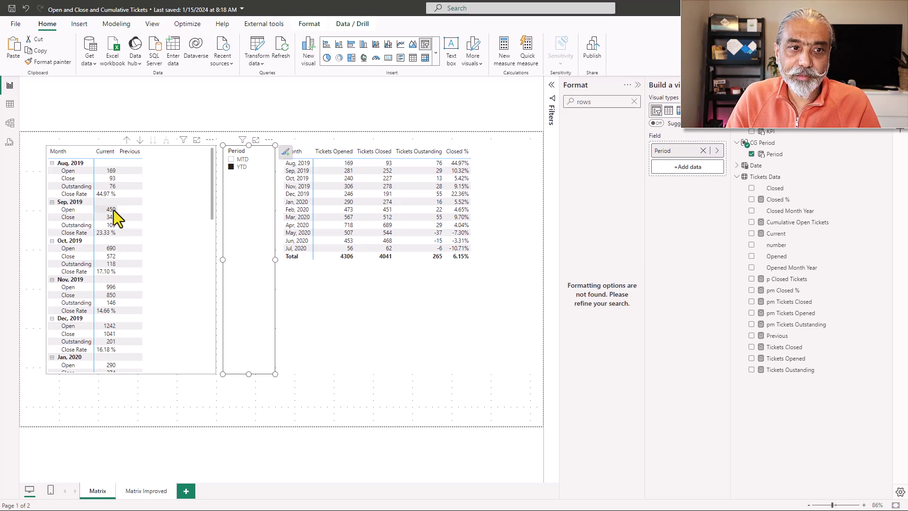
scroll(183, 205, "down", 10)
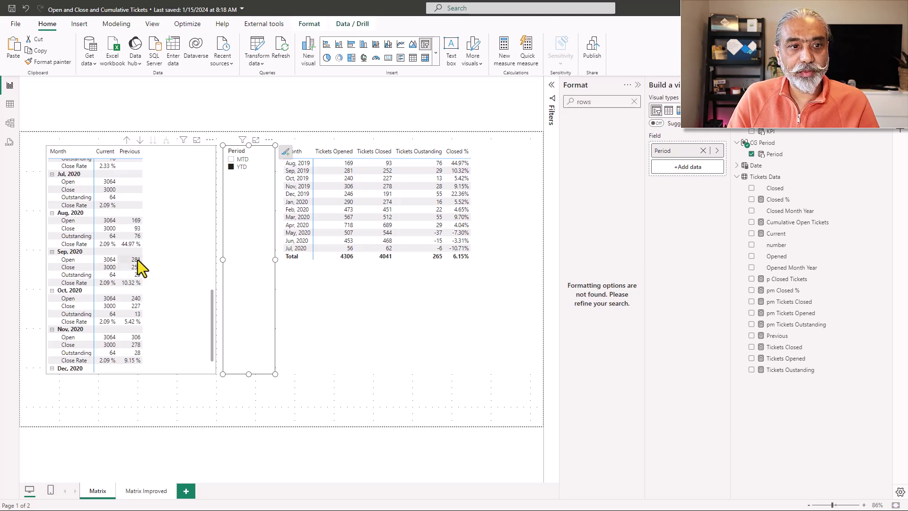
key("ctrl+z")
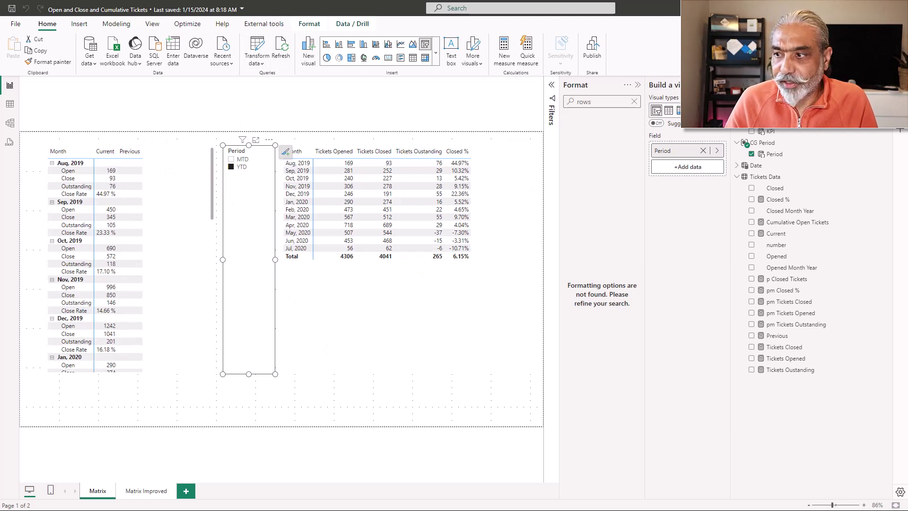
Switch to Tabular Editor and examine the YTD item's Previous branch, which wraps CALCULATETABLE and a one-year DATEADD shift in DATESYTD
key("alt+Tab")
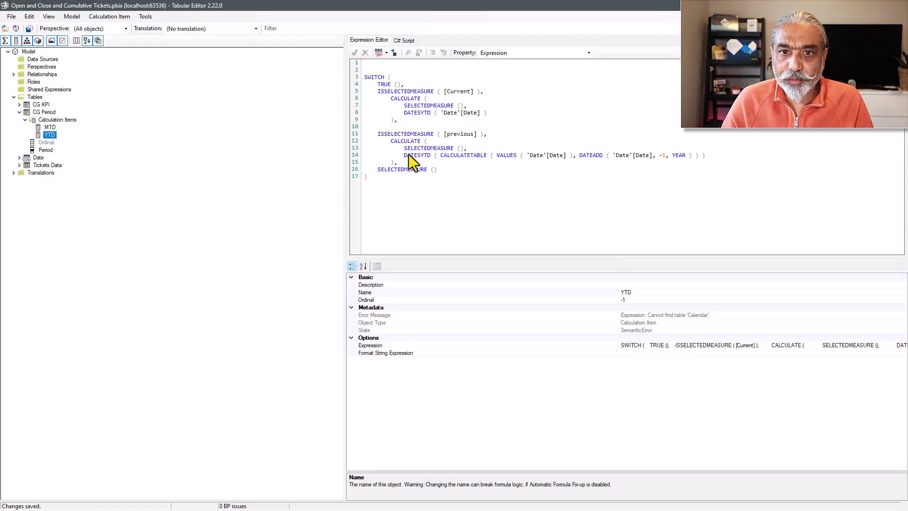
left_click_drag(455, 157, 497, 161)
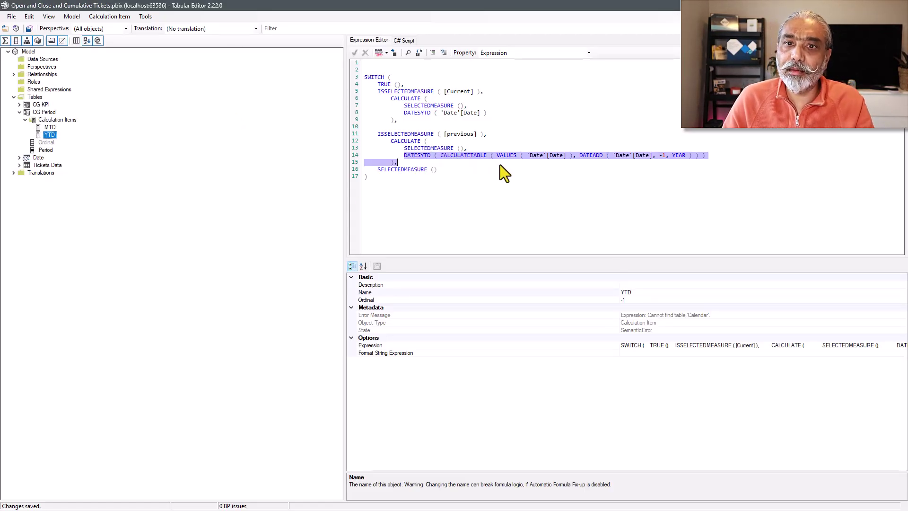
left_click(445, 163)
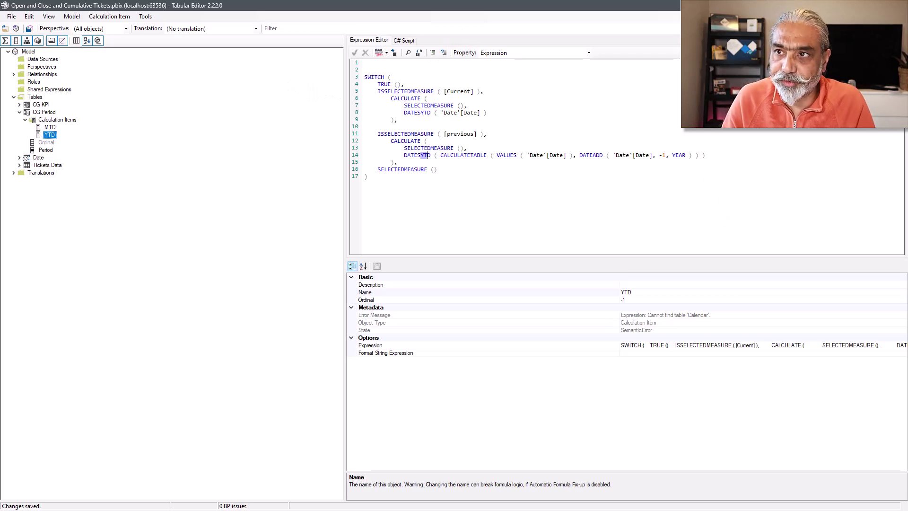
Return to Power BI and check the matrix's year-to-date Previous values from August to December 2020 against the 2019 Current values
key("alt+Tab")
scroll(137, 283, "down", 10)
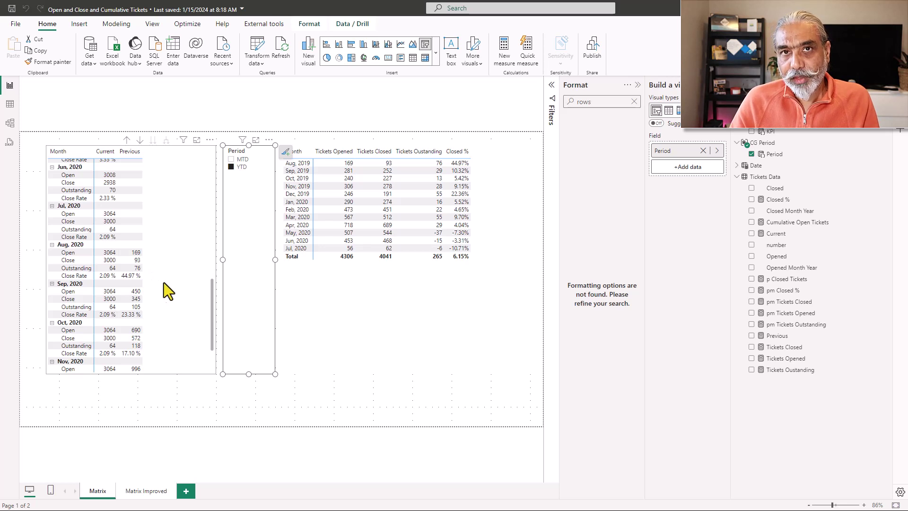
scroll(111, 292, "down", 1)
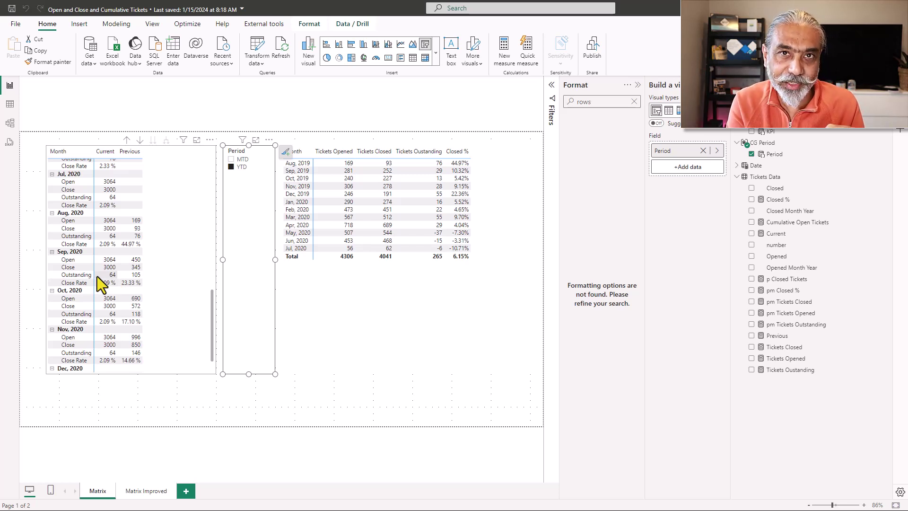
scroll(128, 279, "down", 2)
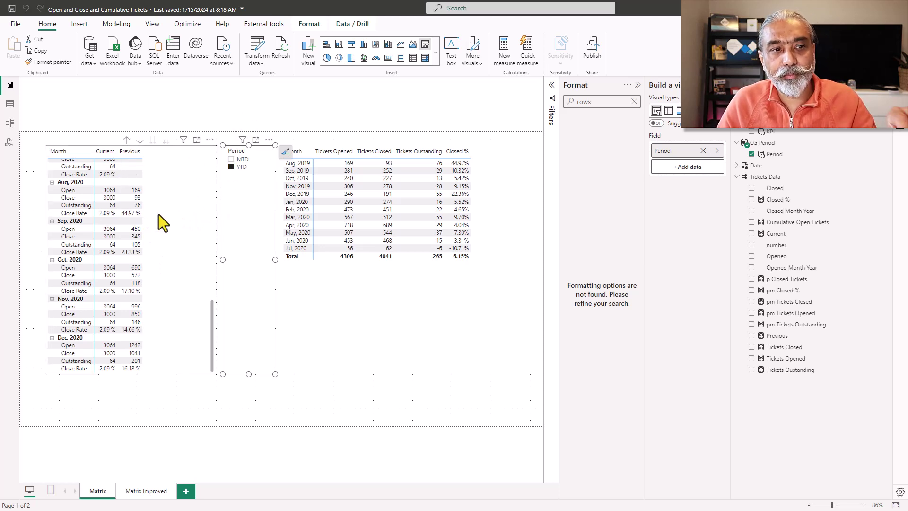
scroll(170, 218, "up", 10)
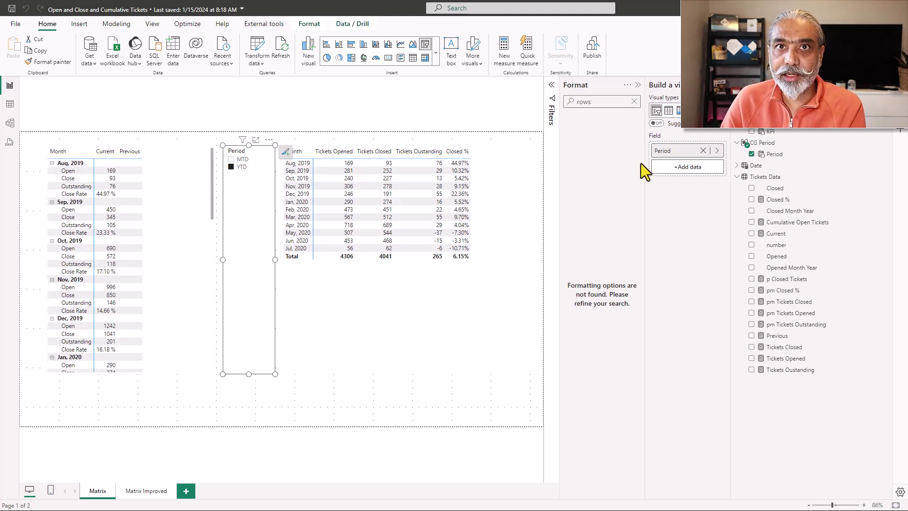
Review the KPI field and the CG Period group's Period field among the model's calculation groups
left_click(771, 141)
left_click(772, 129)
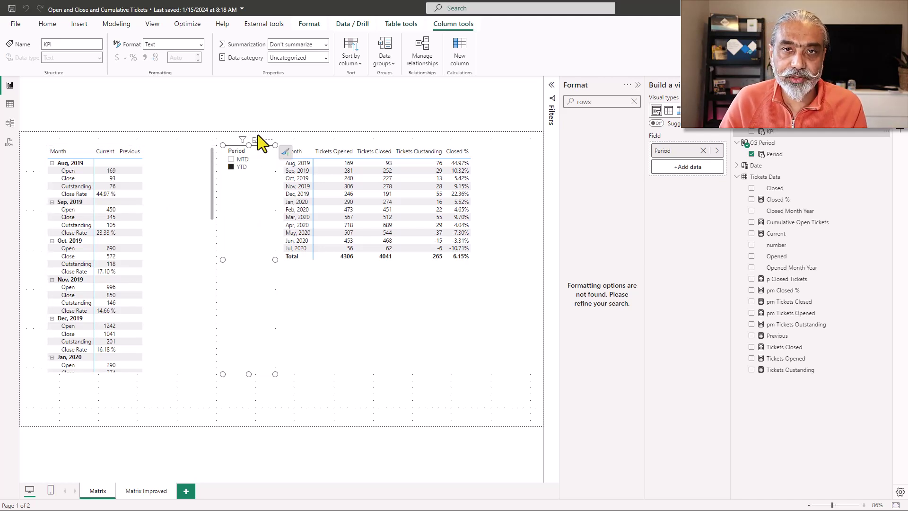
left_click(775, 154)
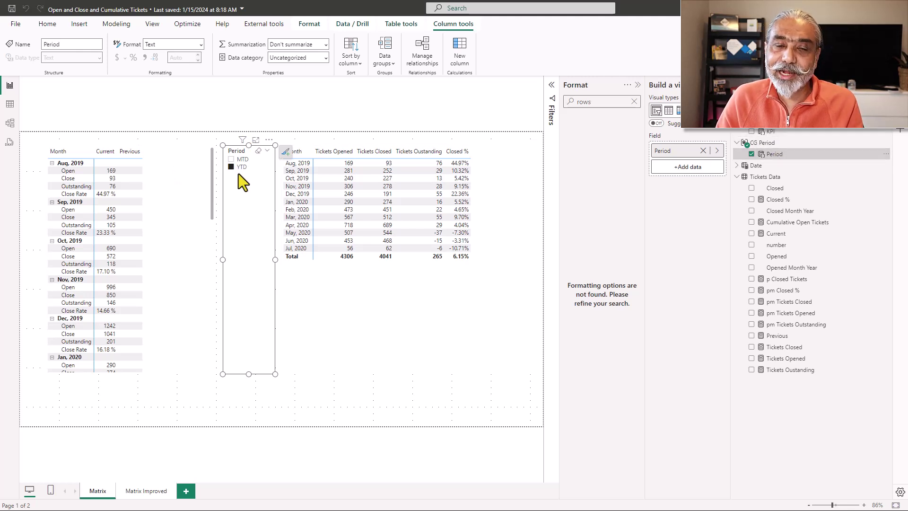